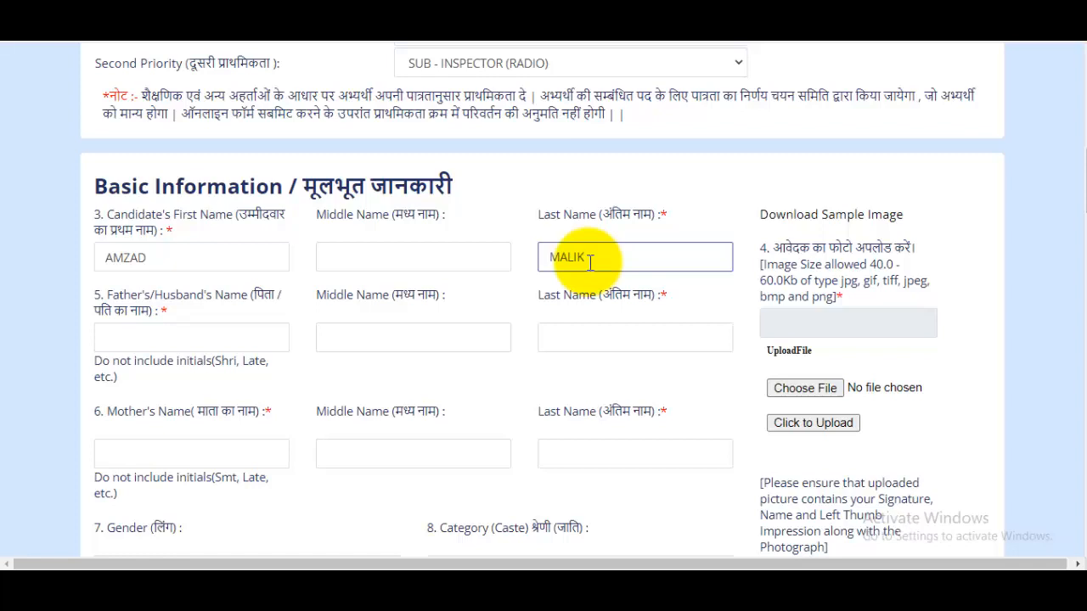
# Step: Enter the father's first name without the surname, and put the surname in the father's last name field
pyautogui.moveTo(650, 214); pyautogui.dragTo(692, 223)
pyautogui.click(688, 225)
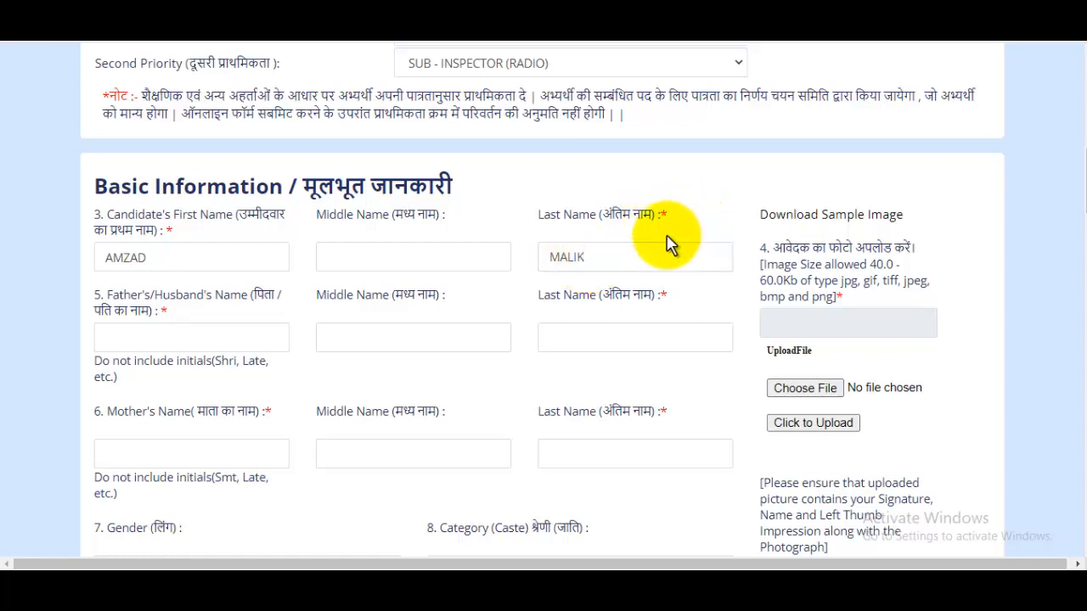
pyautogui.click(185, 346)
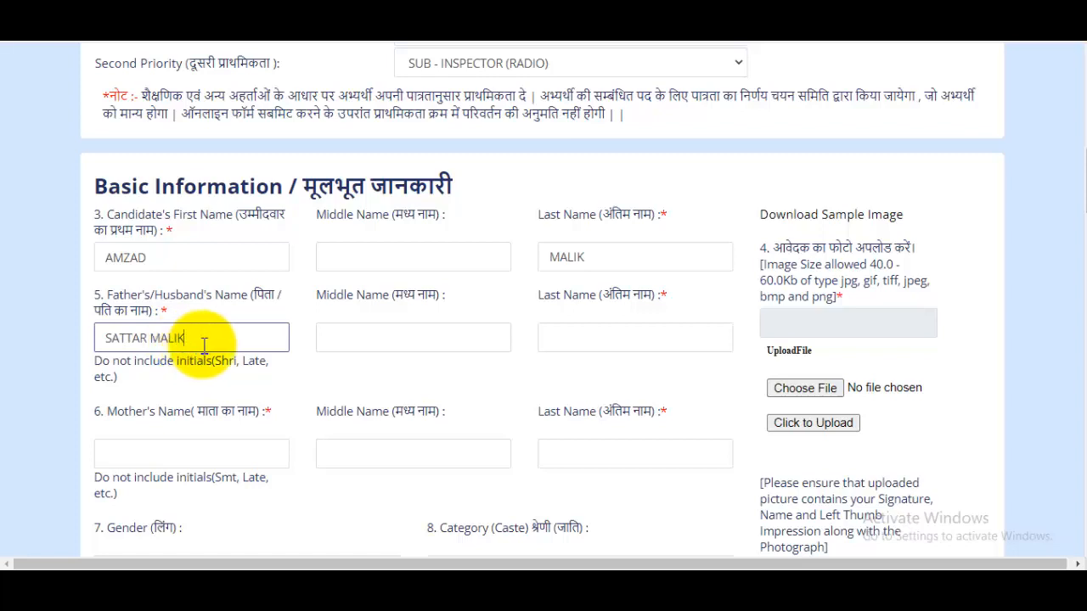
pyautogui.moveTo(146, 347); pyautogui.dragTo(205, 334)
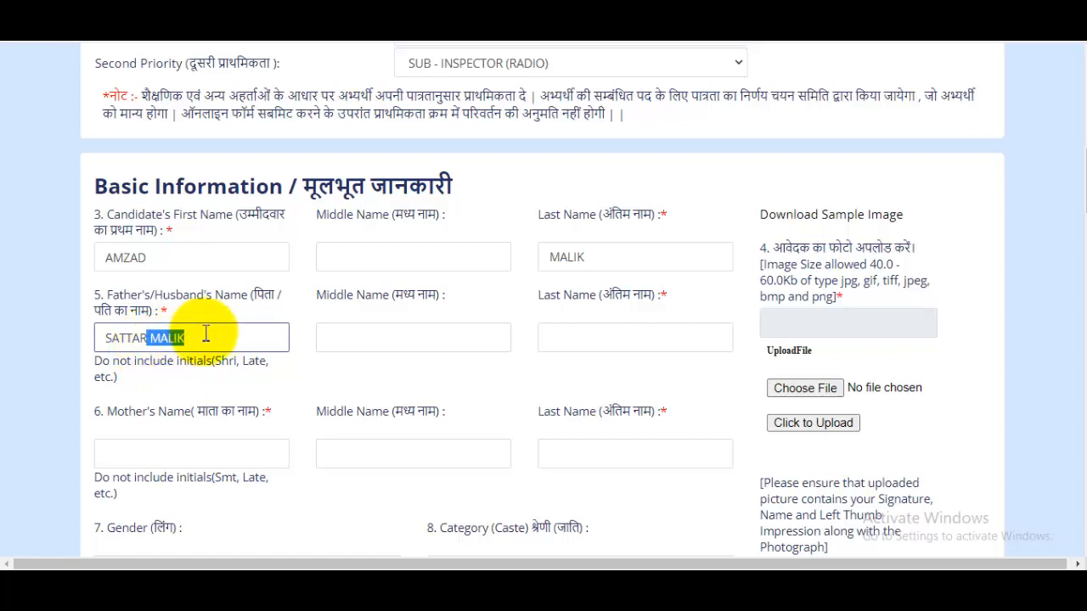
pyautogui.press('BackSpace')
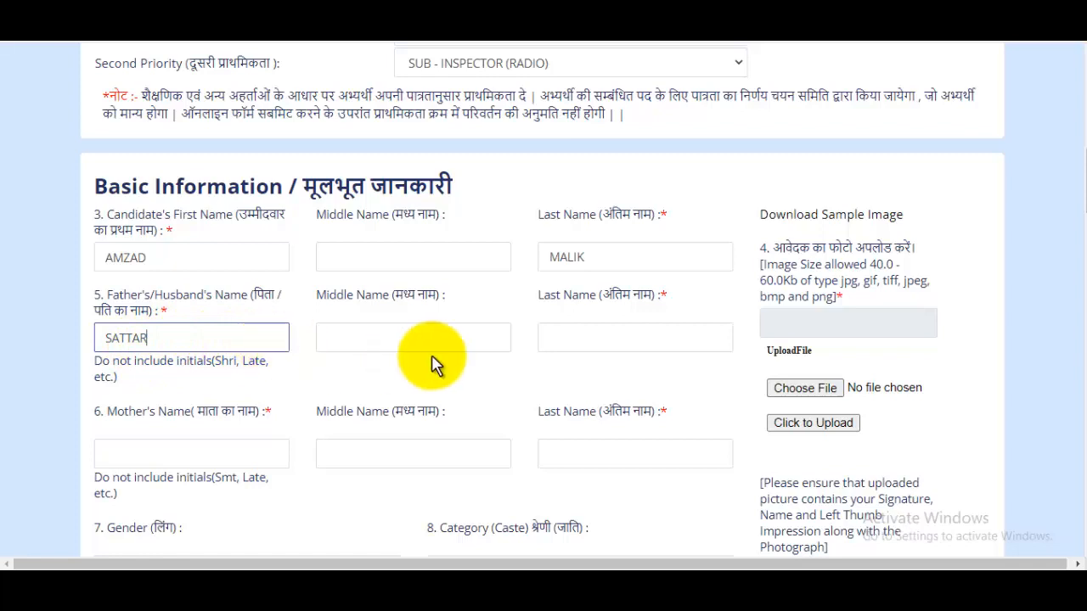
pyautogui.click(619, 346)
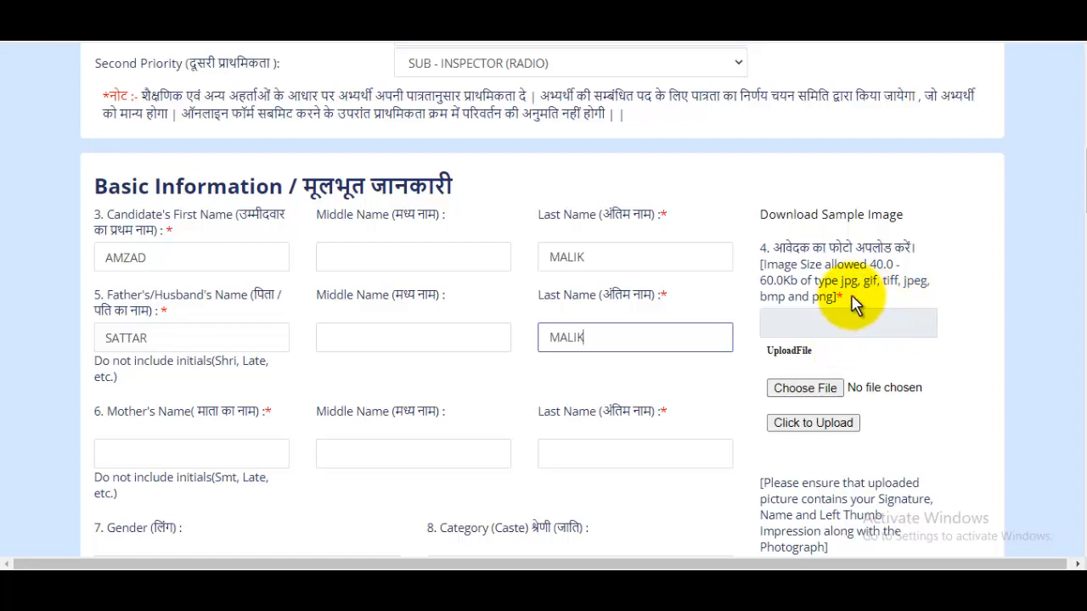
# Step: Upload the image 50Kbplusphoto from the Pictures folder as the applicant's photo
pyautogui.moveTo(866, 281); pyautogui.dragTo(912, 271)
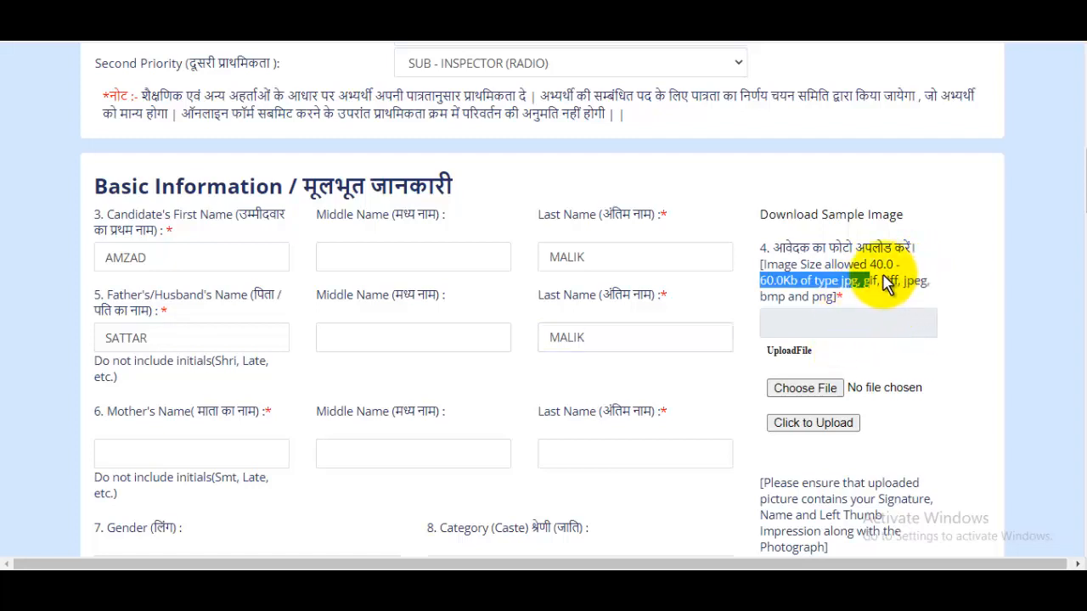
pyautogui.click(820, 389)
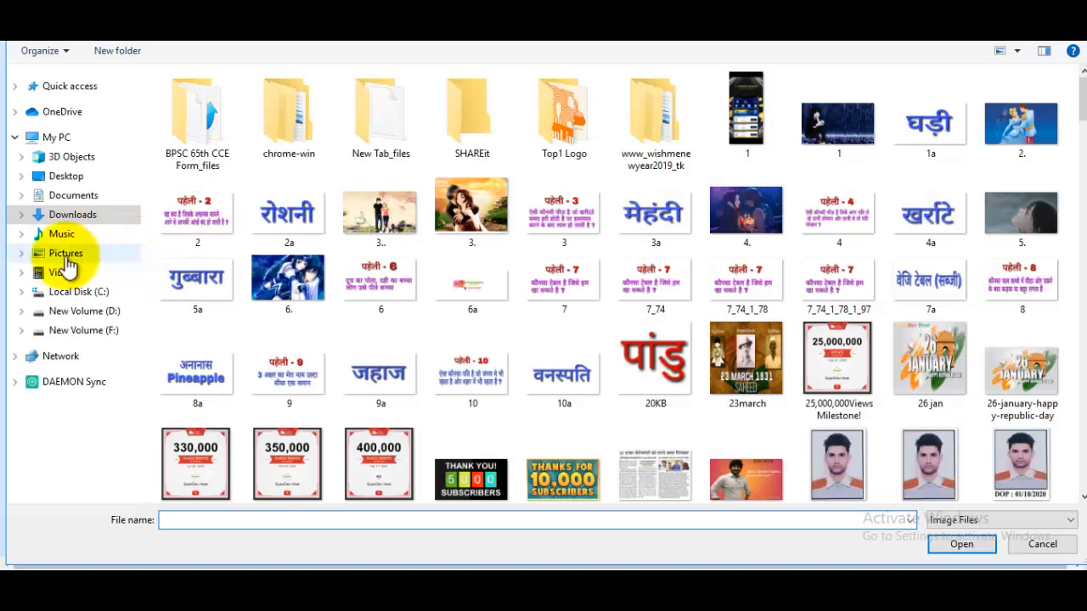
pyautogui.click(60, 253)
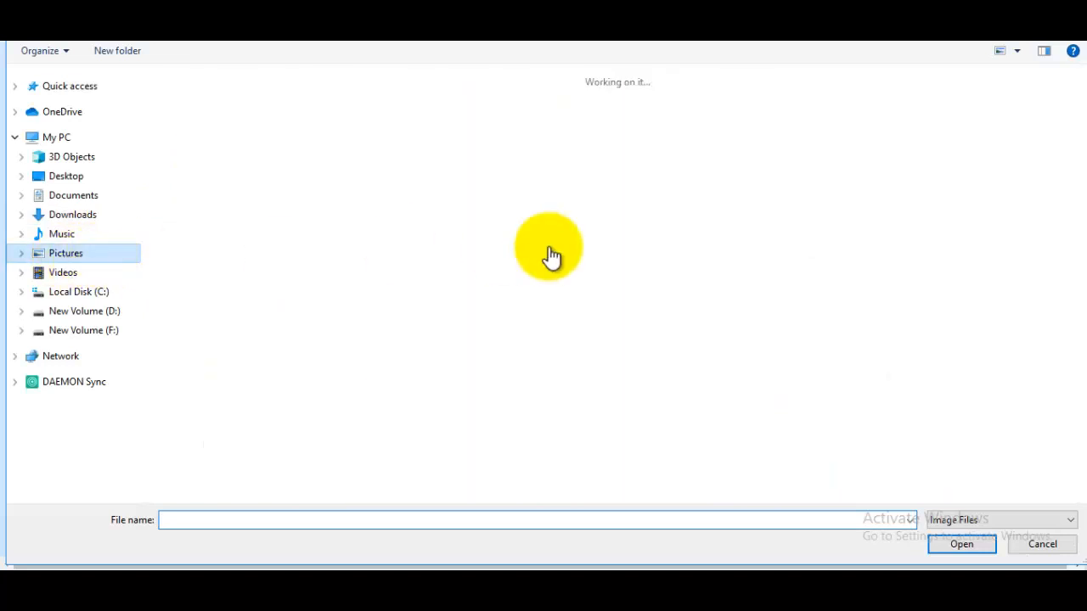
pyautogui.click(741, 155)
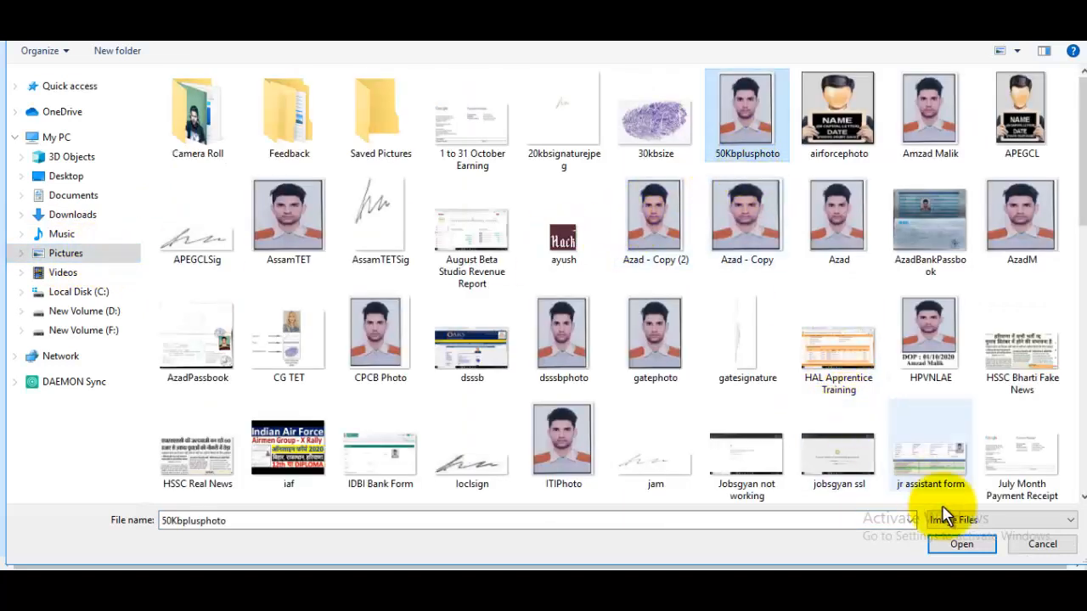
pyautogui.click(962, 546)
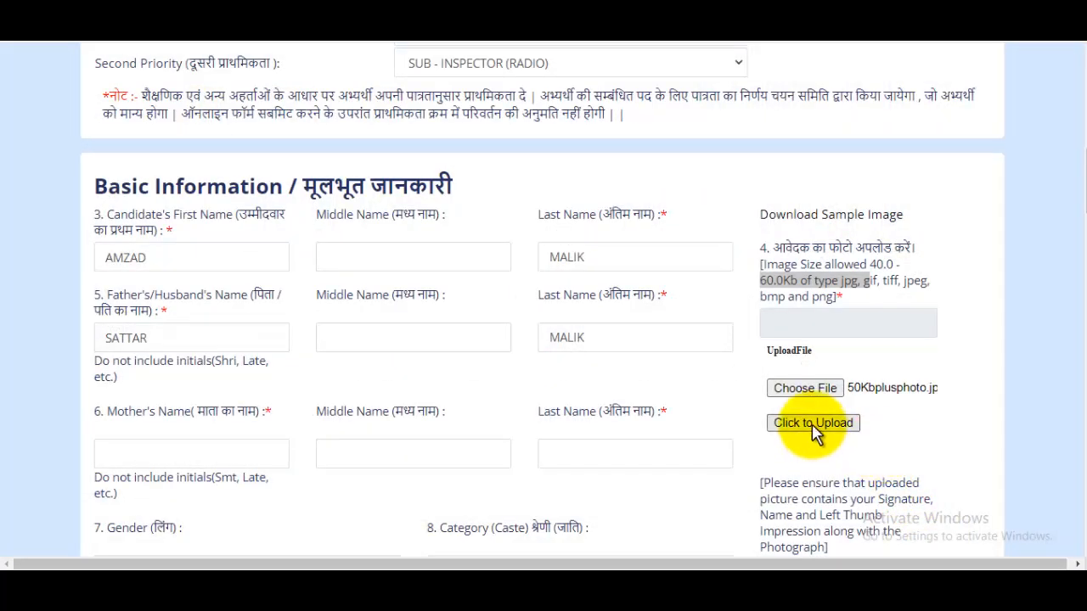
pyautogui.click(812, 425)
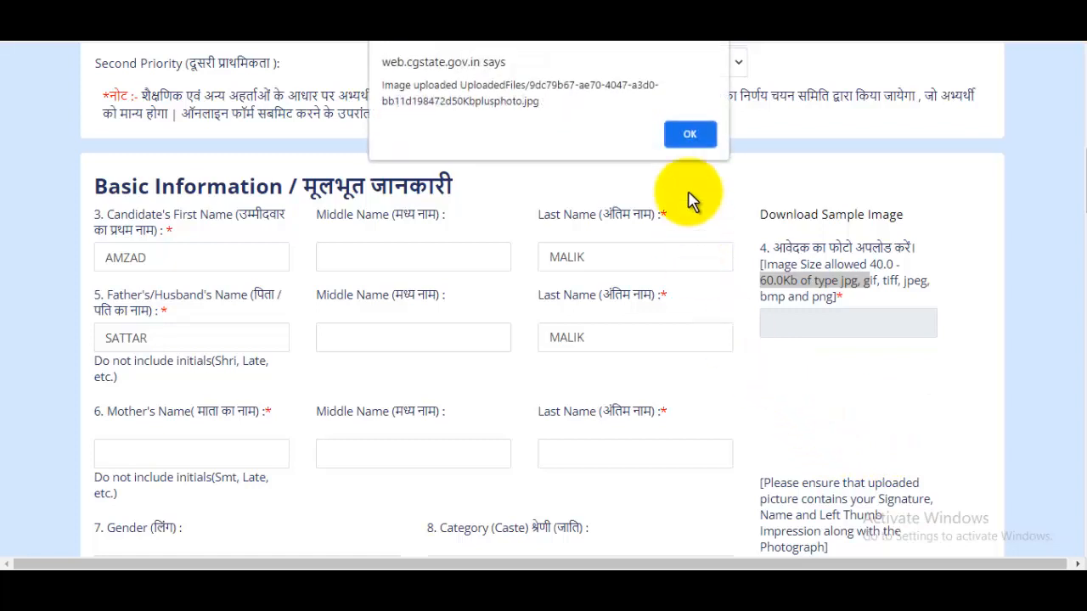
pyautogui.click(702, 146)
pyautogui.moveTo(773, 441); pyautogui.dragTo(925, 454)
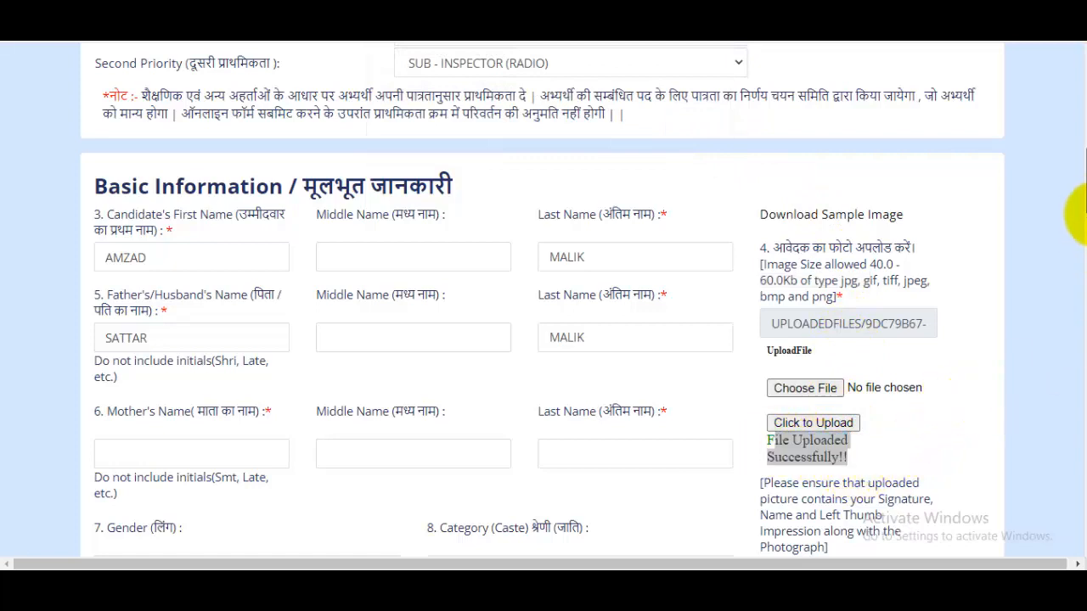
# Step: Enter the mother's first name and last name in their separate fields
pyautogui.moveTo(1080, 204); pyautogui.dragTo(1080, 229)
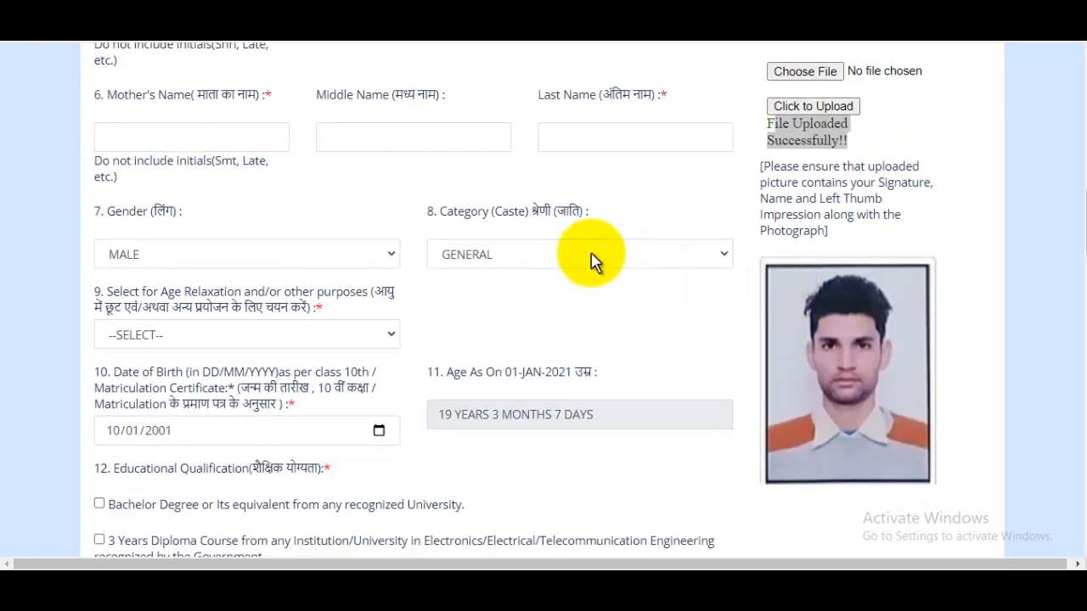
pyautogui.scroll(1, 1067, 211)
pyautogui.click(202, 220)
pyautogui.write('AZADA')
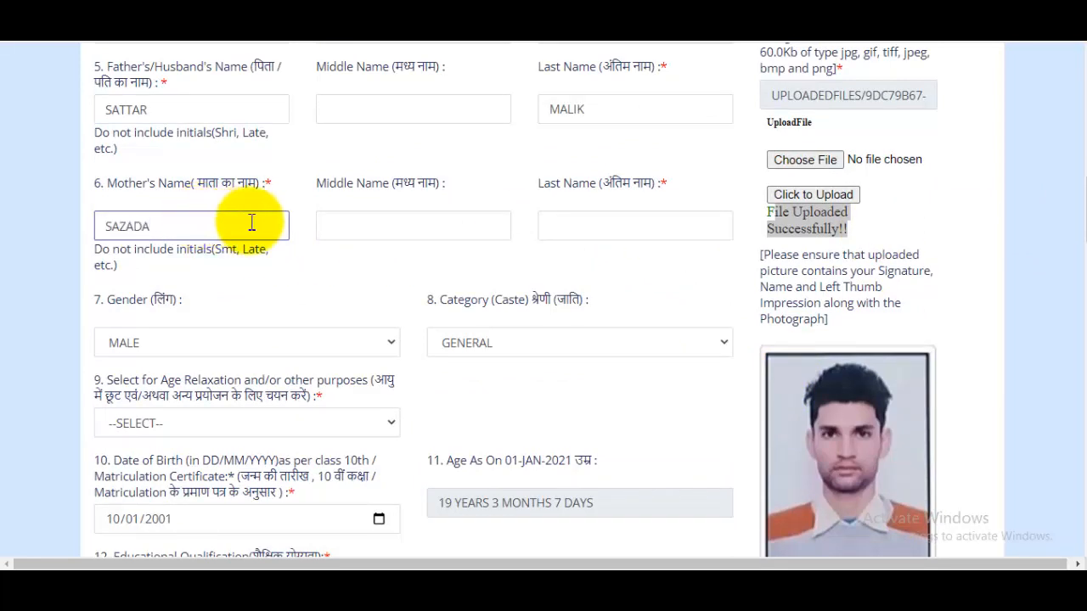
pyautogui.click(590, 230)
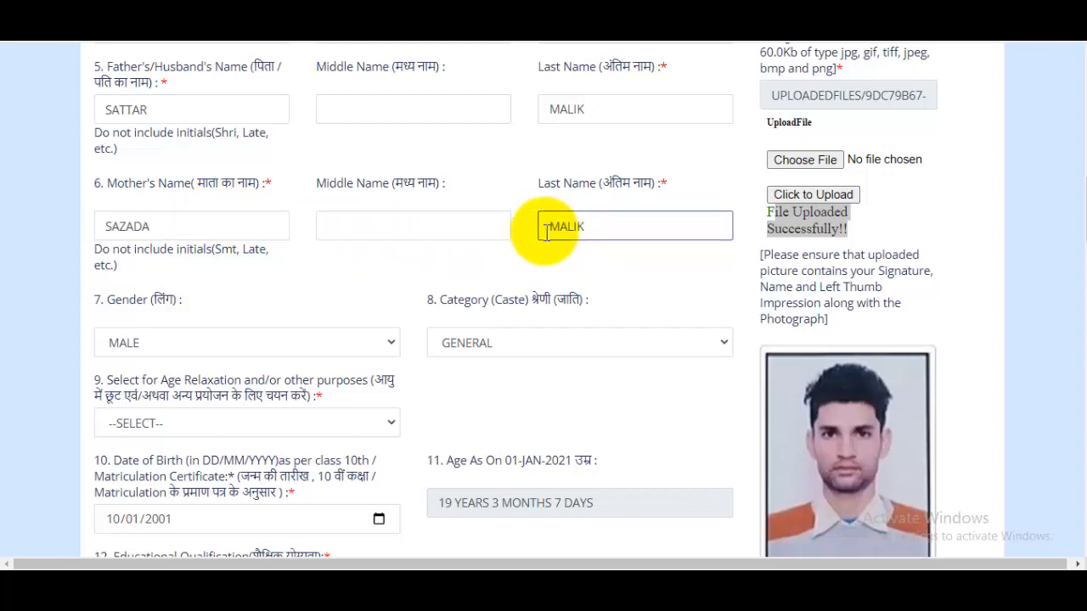
# Step: Leave the gender as MALE and set the caste category to OBC
pyautogui.scroll(-1, 518, 271)
pyautogui.click(264, 268)
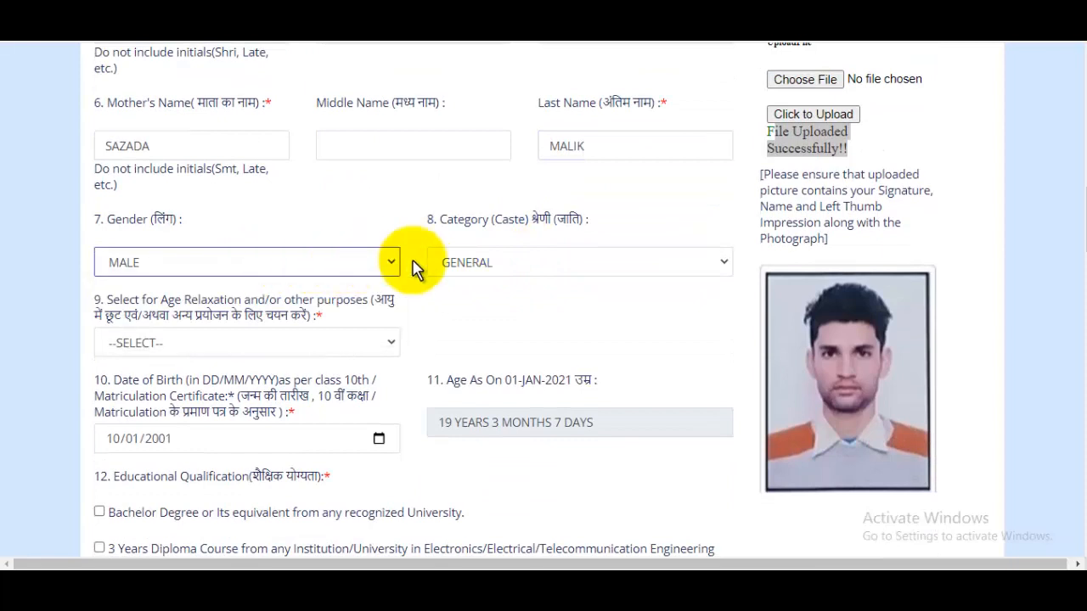
pyautogui.click(484, 270)
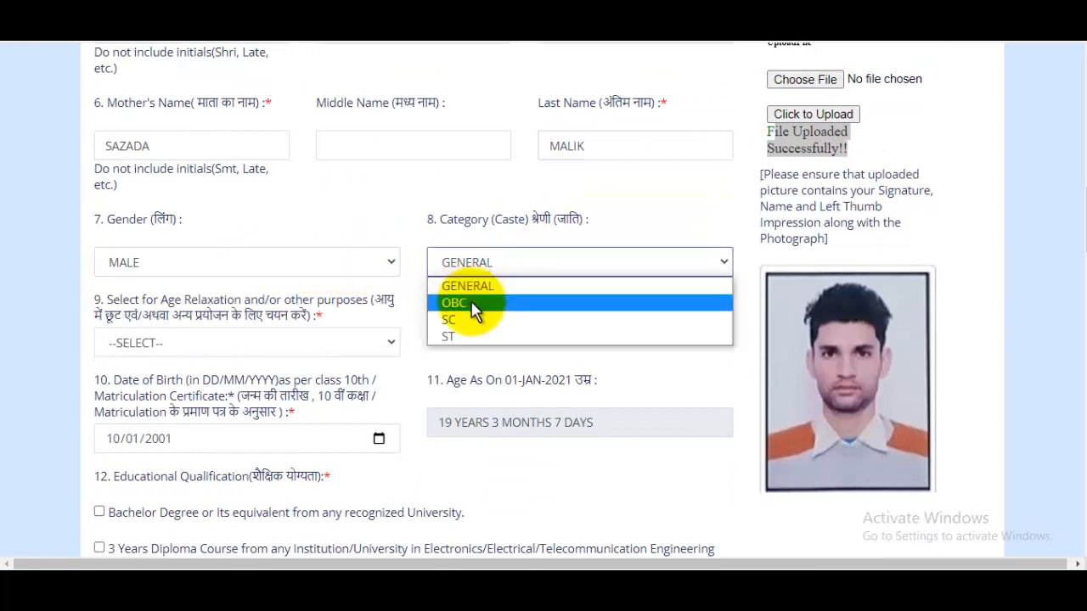
pyautogui.click(471, 303)
# Step: Set age relaxation to NONE and select the educational qualification Bachelor Degree or its equivalent from any recognized University
pyautogui.scroll(-1, 505, 286)
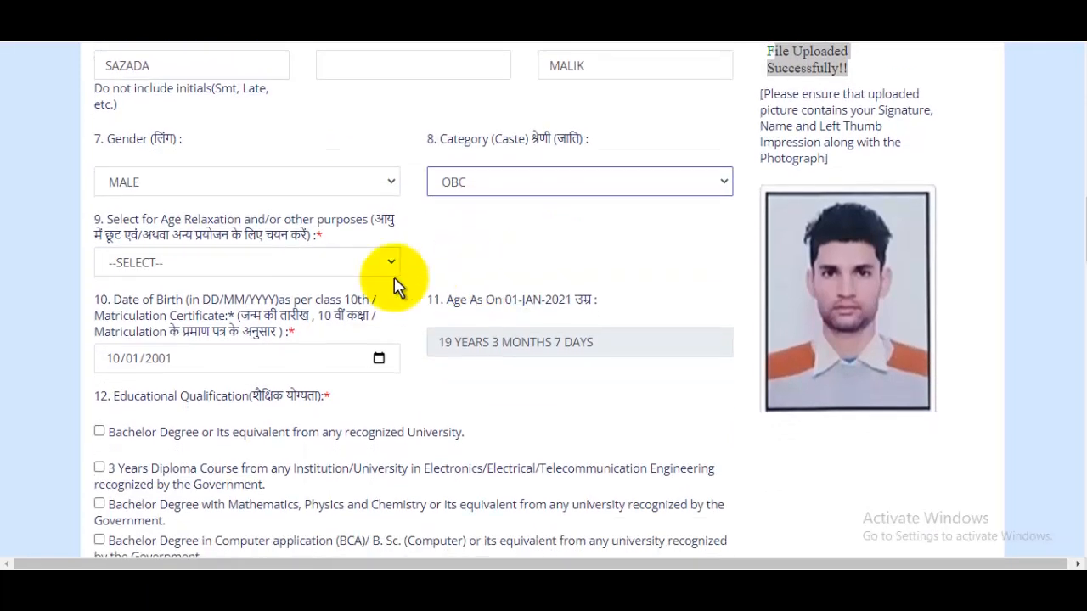
pyautogui.click(206, 271)
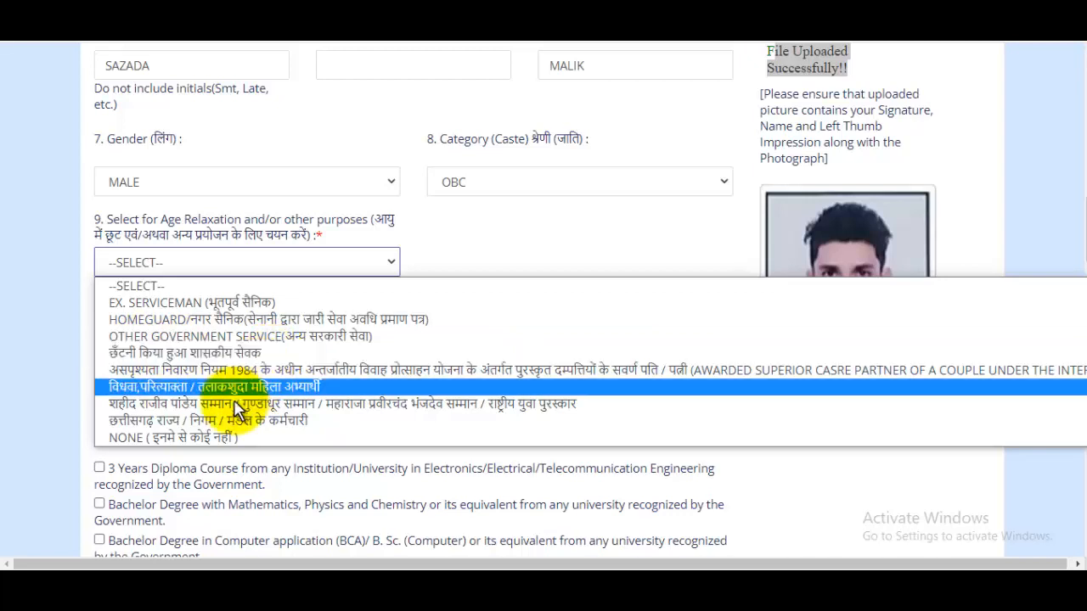
pyautogui.click(203, 449)
pyautogui.click(193, 433)
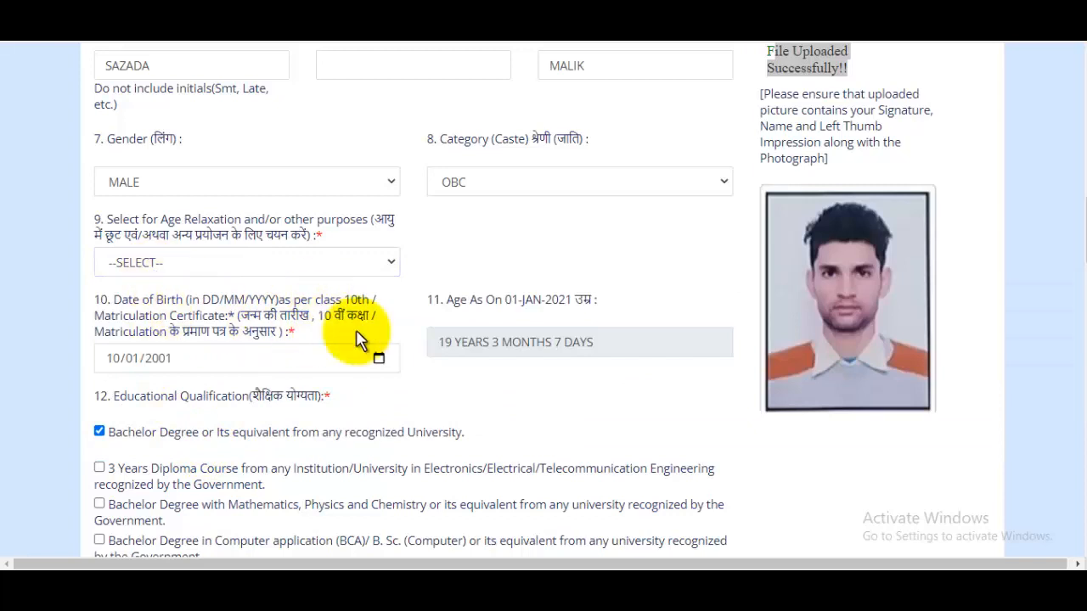
pyautogui.click(284, 271)
pyautogui.click(225, 436)
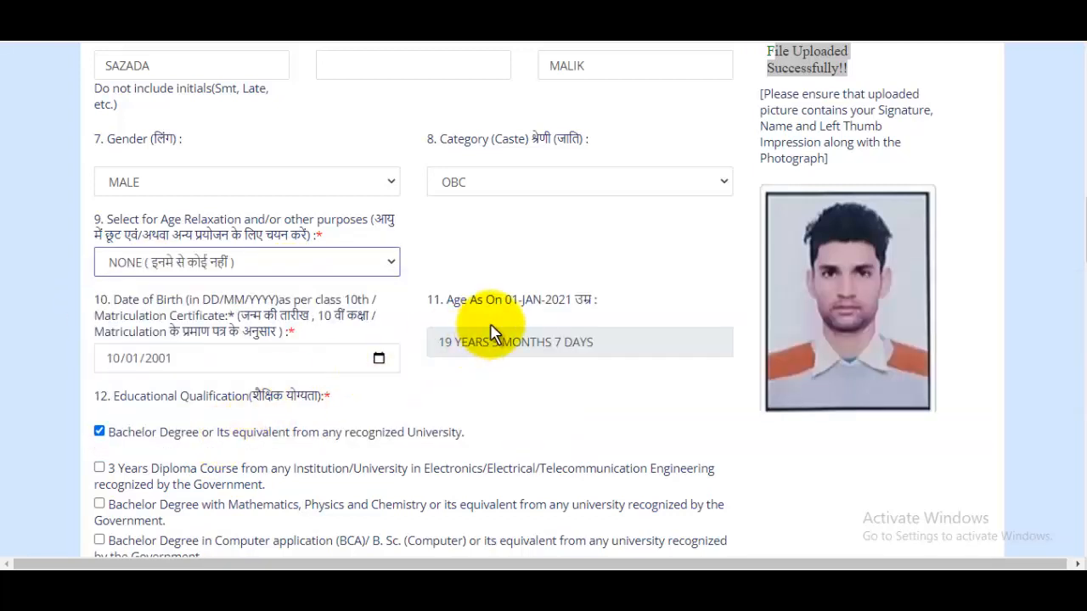
pyautogui.click(379, 360)
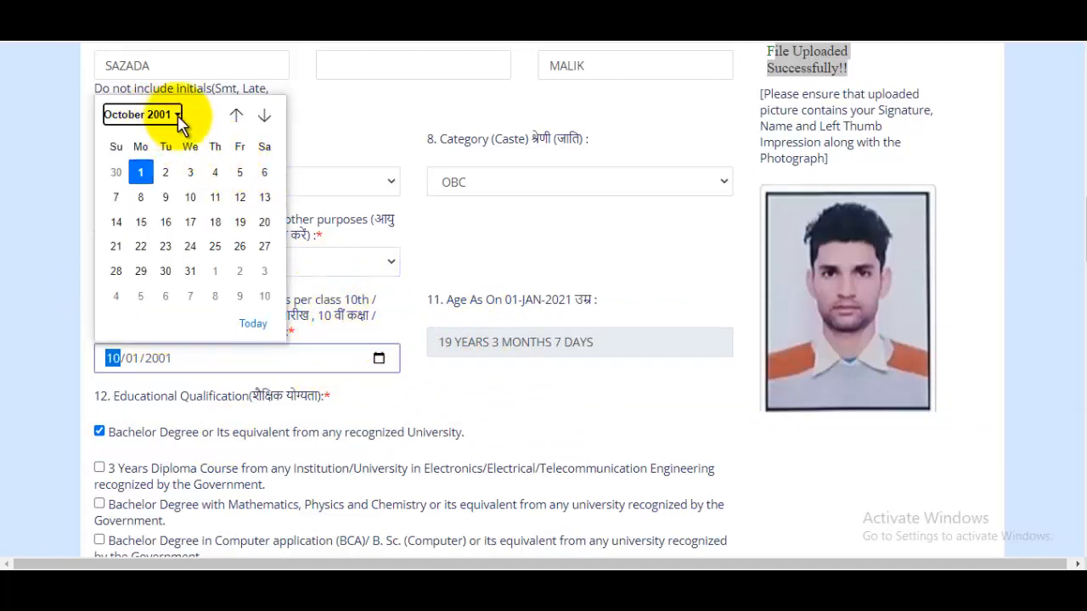
pyautogui.click(177, 114)
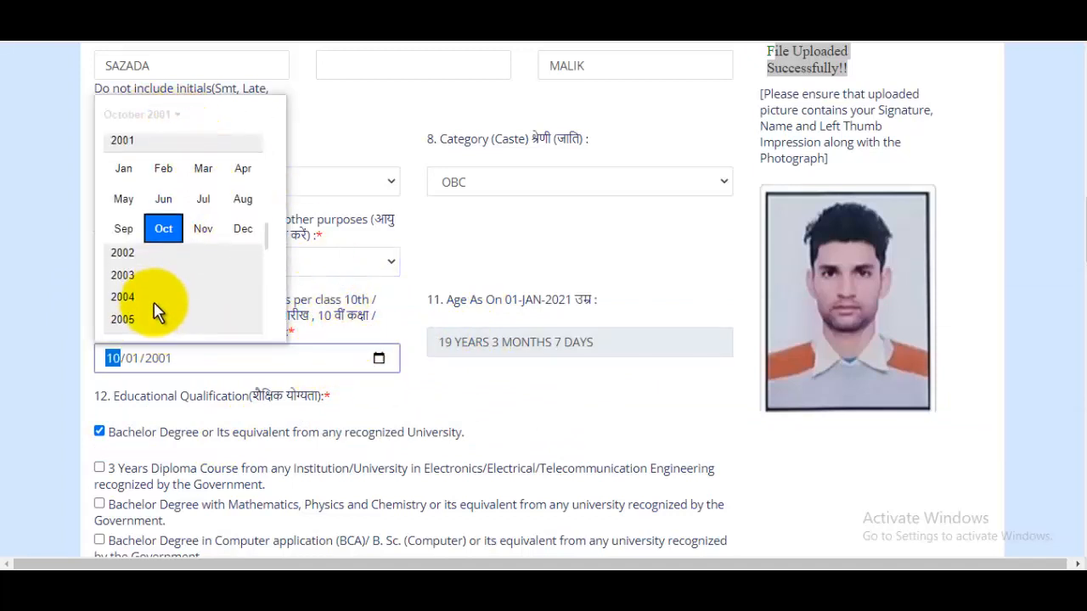
pyautogui.scroll(-2, 151, 306)
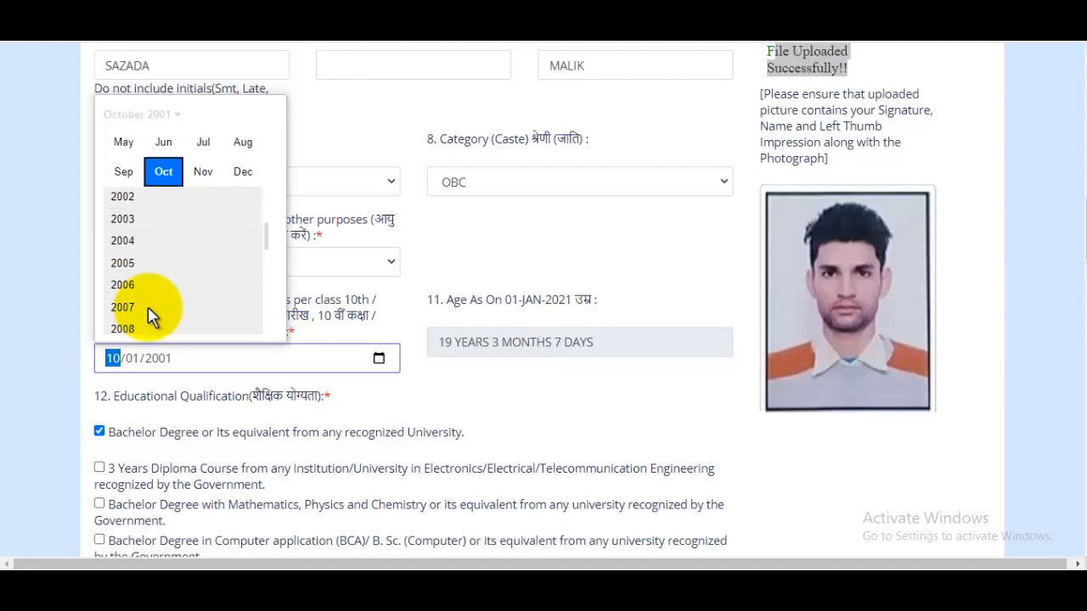
pyautogui.scroll(-4, 148, 310)
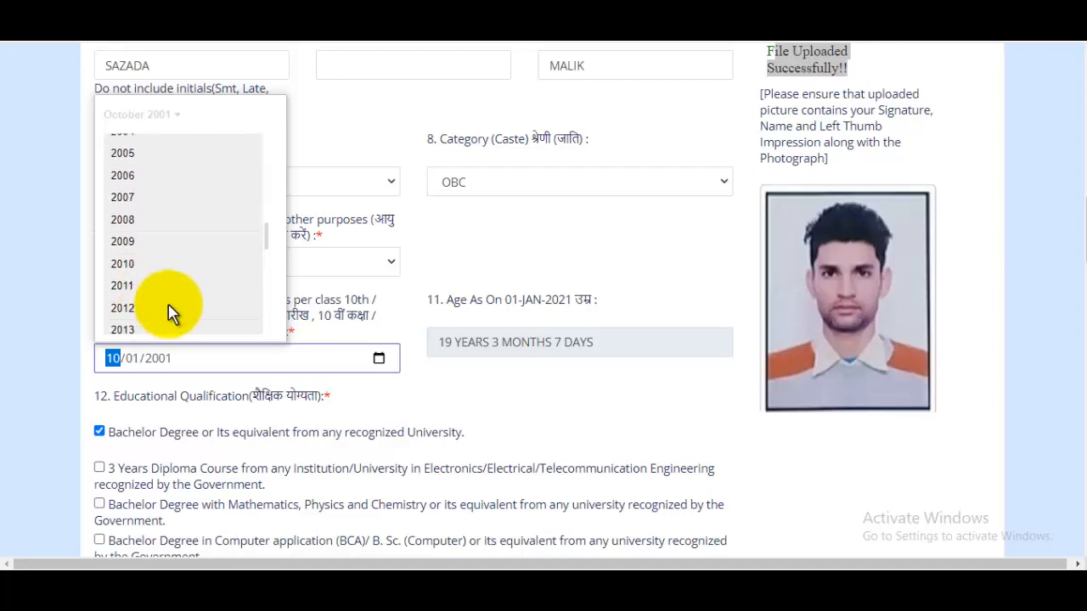
pyautogui.click(515, 265)
# Step: Answer NO to being a current Police Department employee and leave the sports proficiency answer at NO
pyautogui.scroll(-1, 551, 341)
pyautogui.scroll(-4, 551, 341)
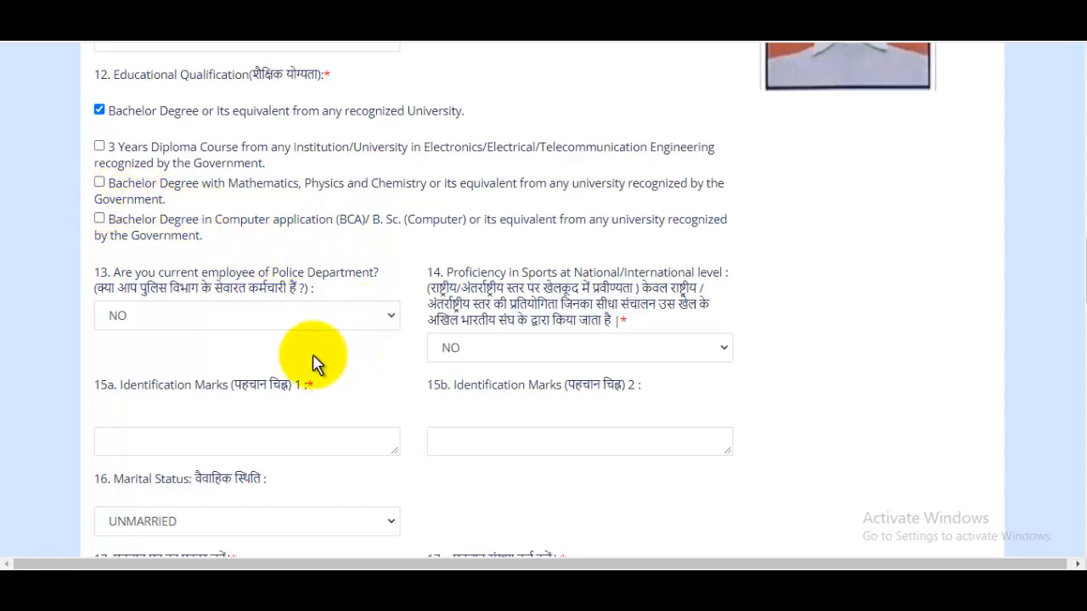
pyautogui.click(198, 318)
pyautogui.click(146, 341)
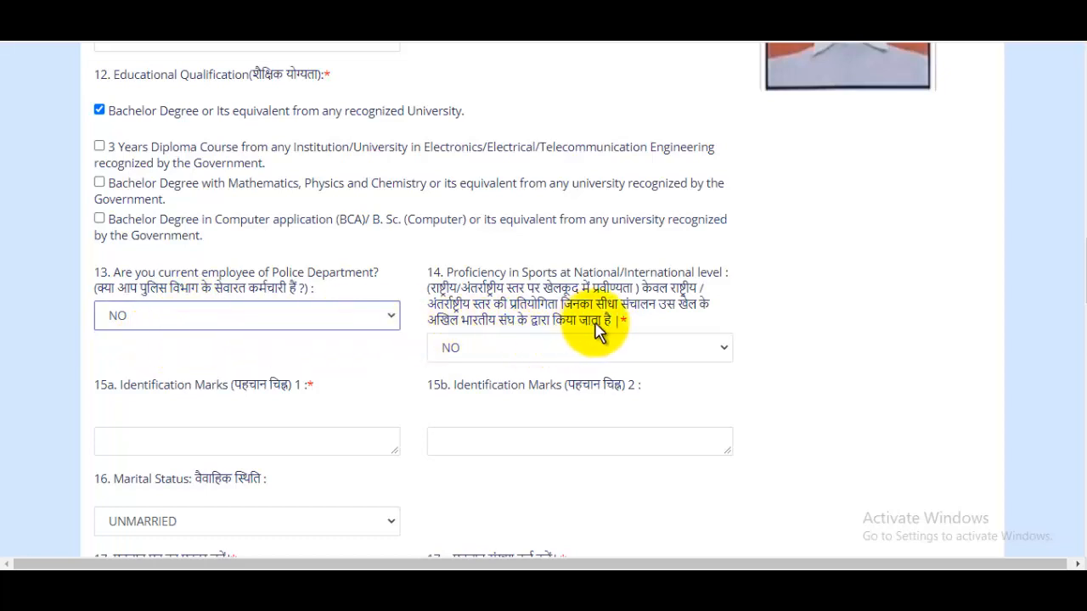
pyautogui.click(630, 355)
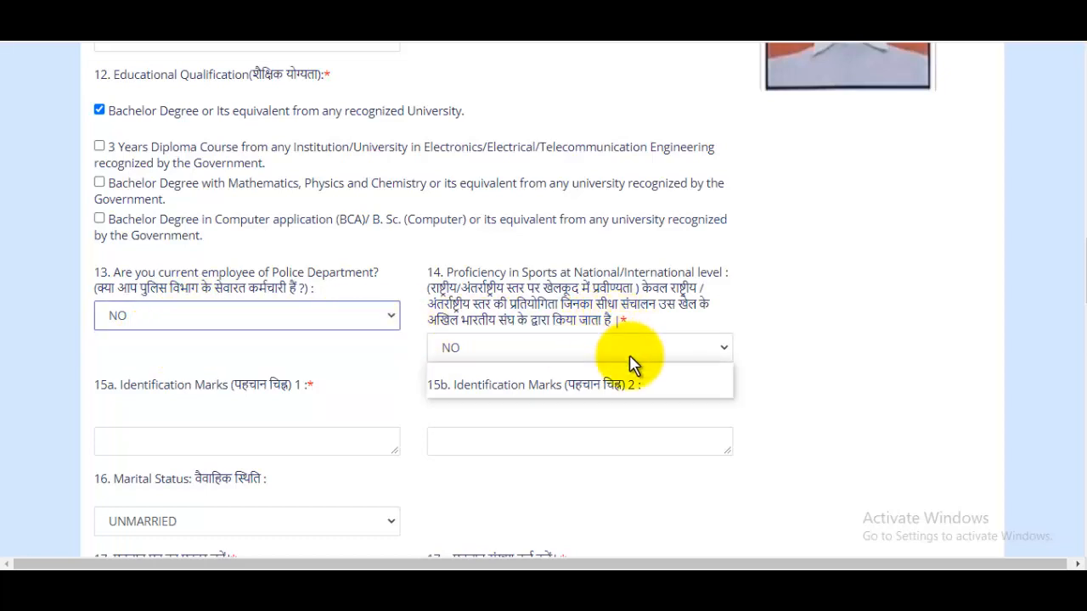
pyautogui.click(823, 308)
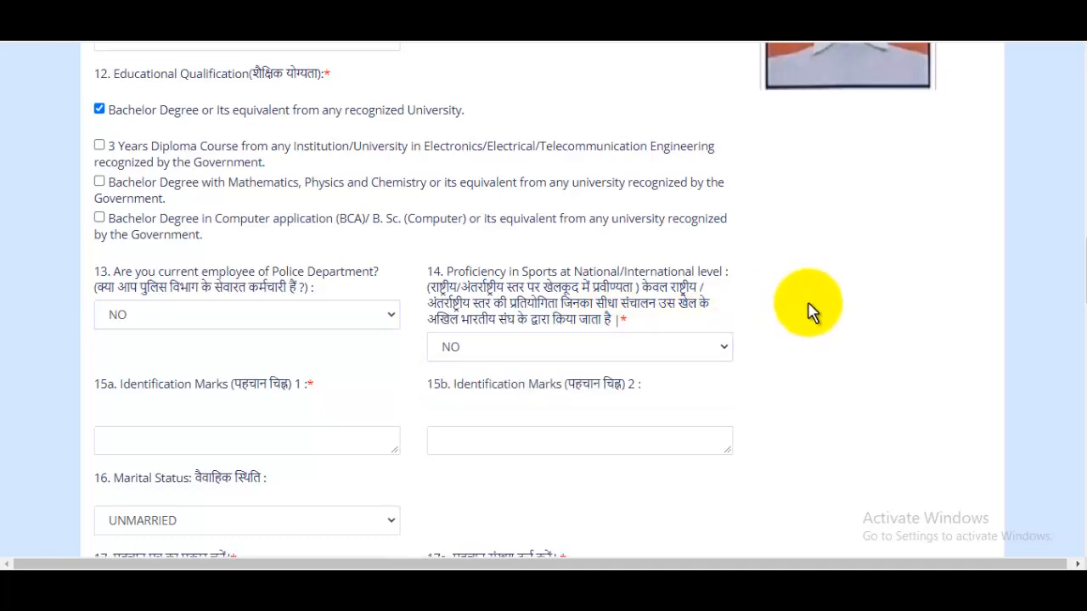
# Step: Enter MOLE ON MY CHICK as identification mark 1 and choose UNMARRIED as the marital status
pyautogui.click(237, 440)
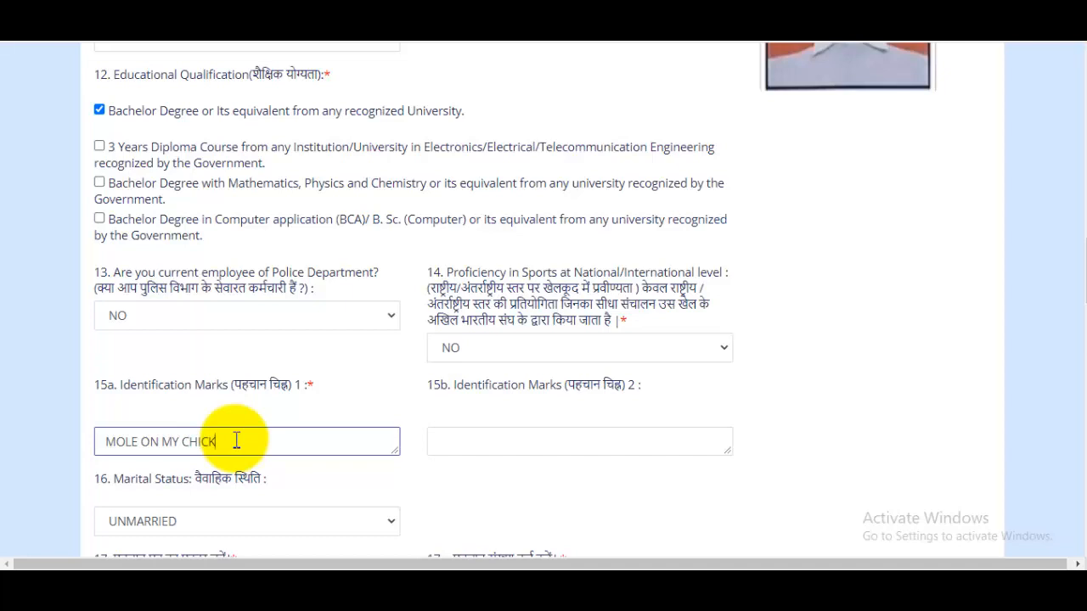
pyautogui.click(514, 446)
pyautogui.scroll(-1, 599, 356)
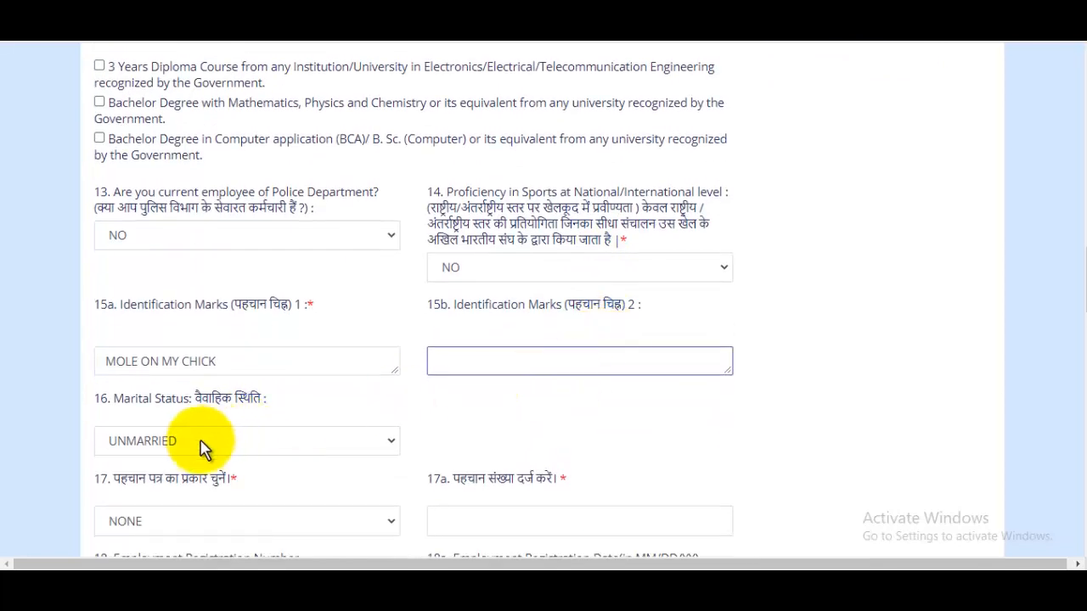
pyautogui.click(198, 448)
pyautogui.click(169, 463)
# Step: Choose AADHAR as the identity card type in question 17
pyautogui.scroll(-1, 687, 421)
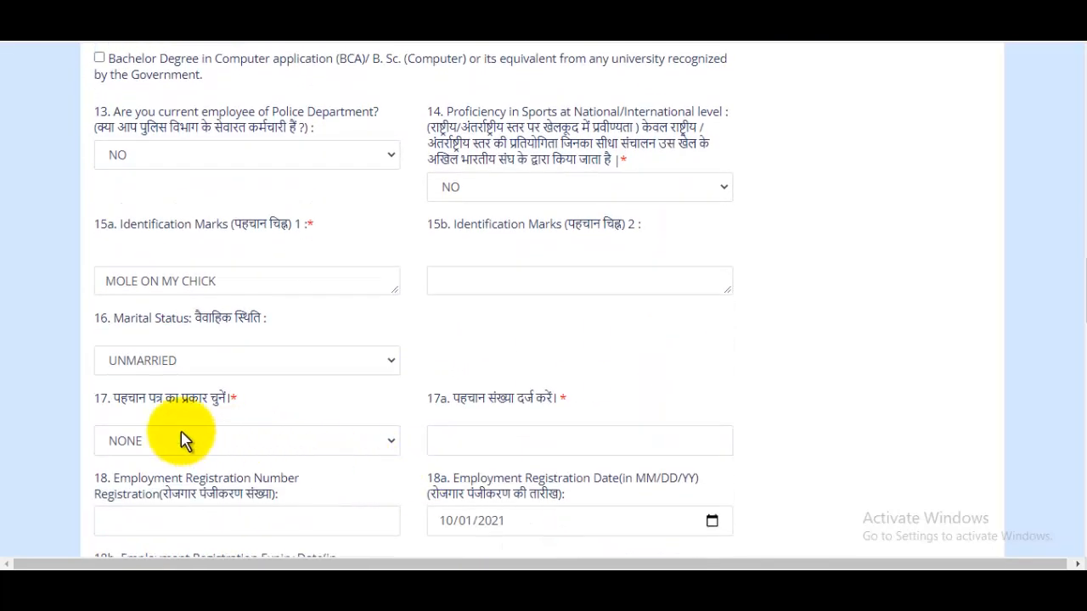
pyautogui.click(185, 441)
pyautogui.click(199, 445)
pyautogui.scroll(-2, 235, 395)
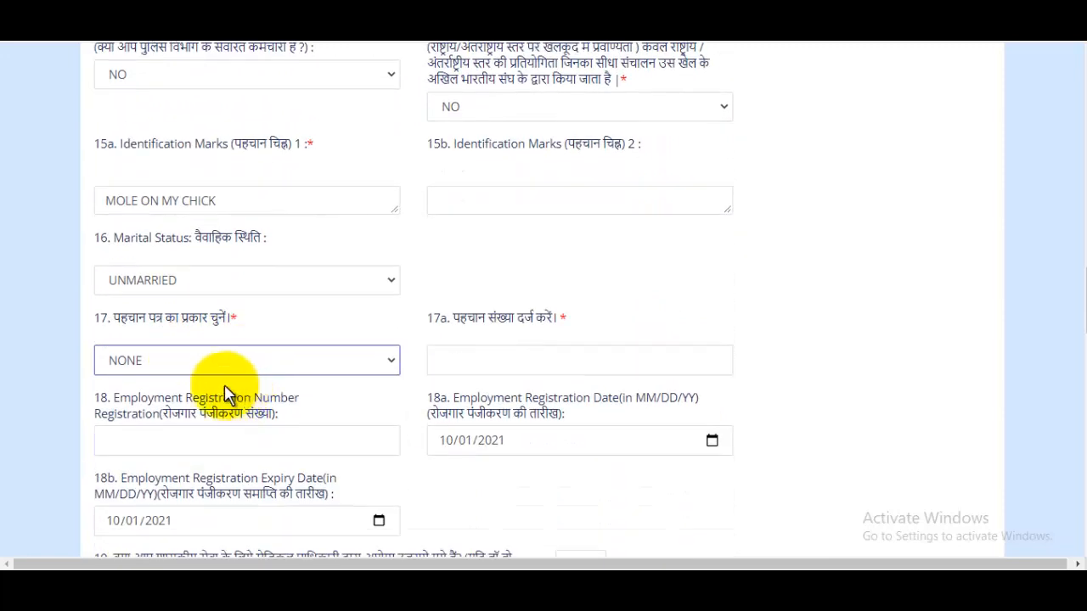
pyautogui.scroll(1, 176, 357)
pyautogui.click(145, 361)
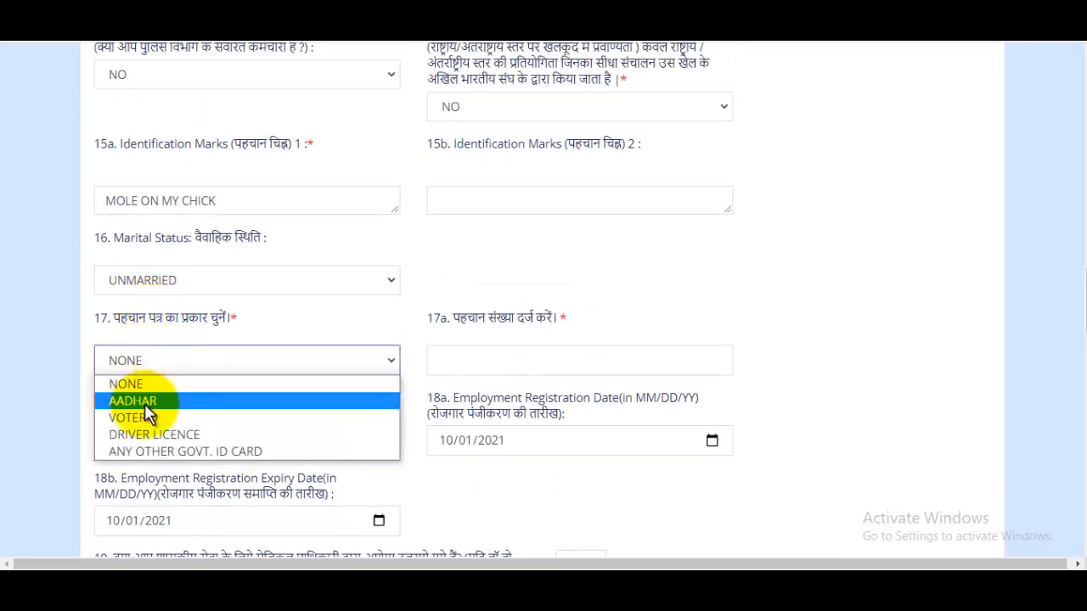
pyautogui.click(140, 403)
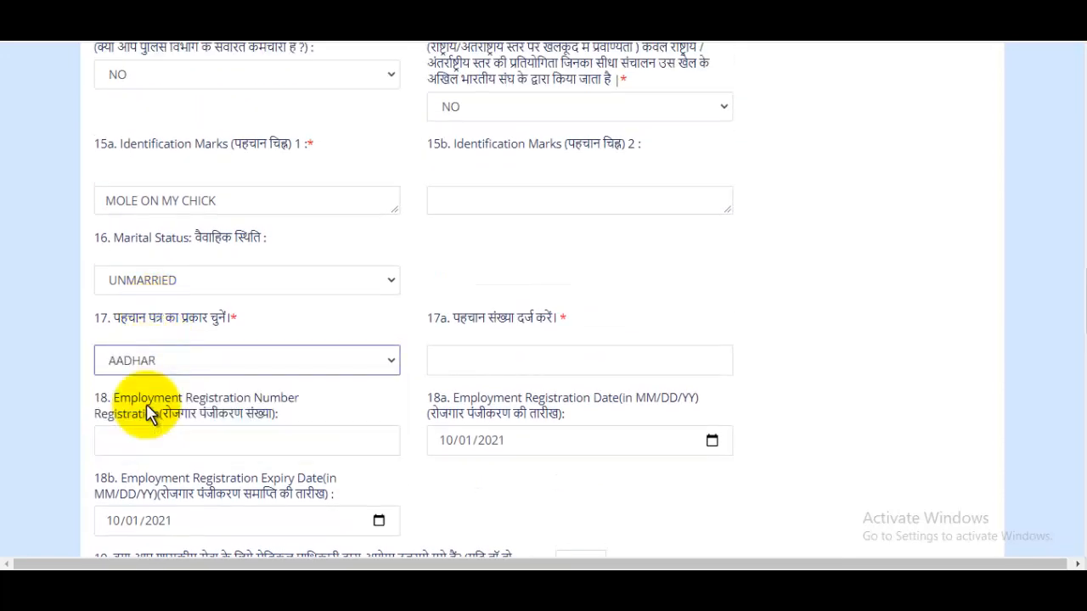
# Step: Go to the identity number field in question 17a and look over the employment registration number, date and expiry fields in question 18
pyautogui.click(493, 359)
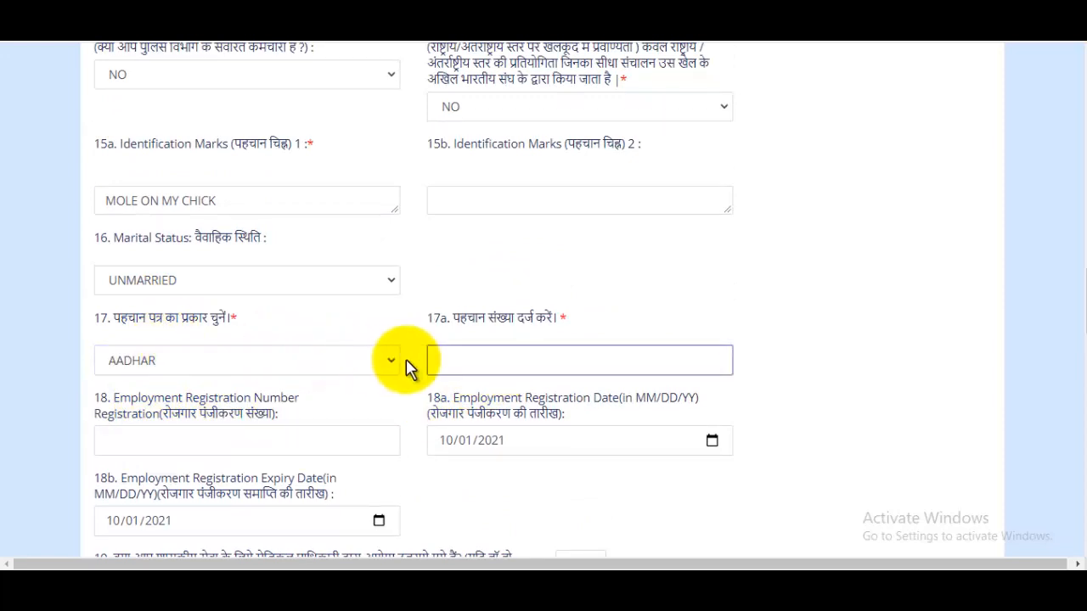
pyautogui.scroll(-3, 580, 357)
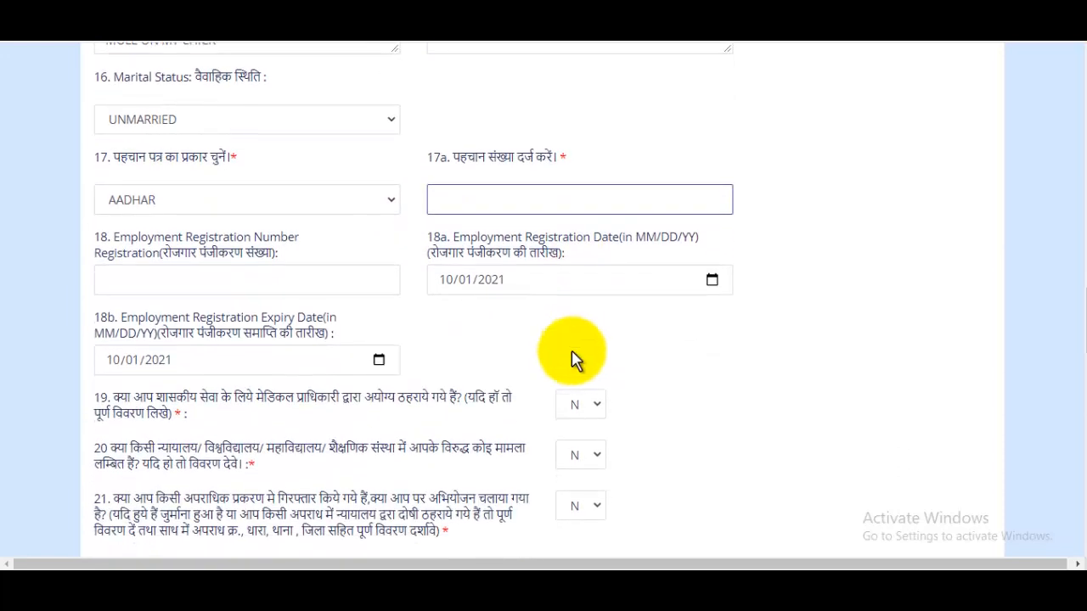
pyautogui.click(167, 306)
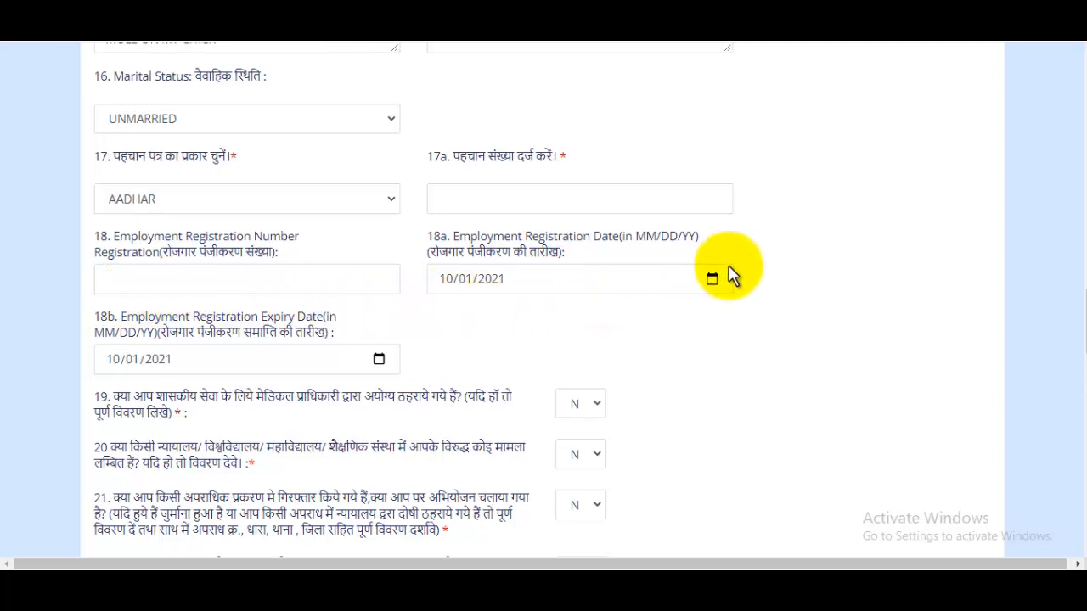
pyautogui.scroll(-1, 705, 280)
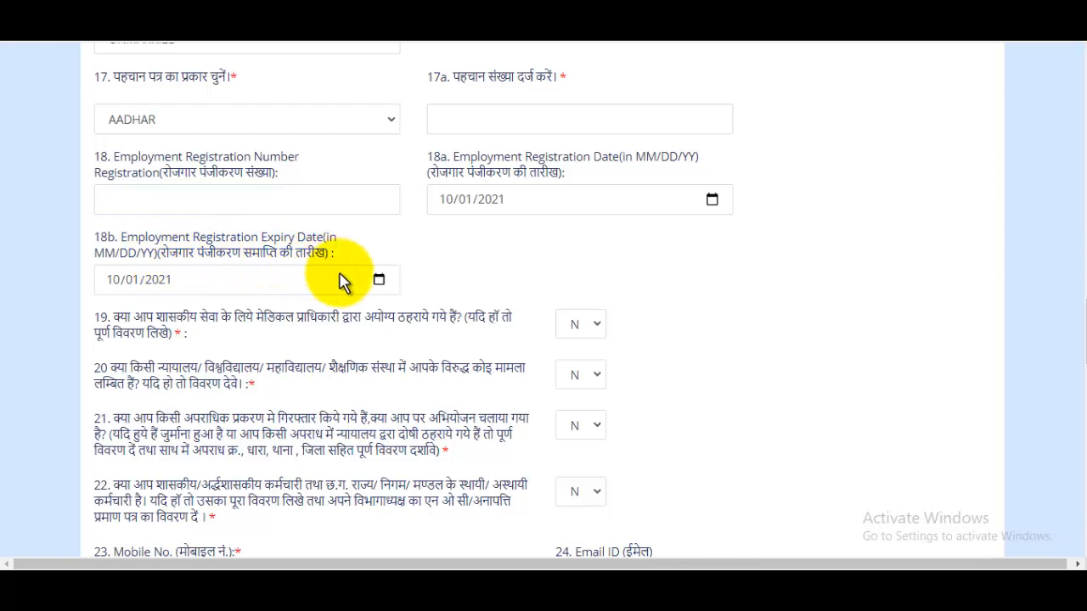
pyautogui.click(637, 280)
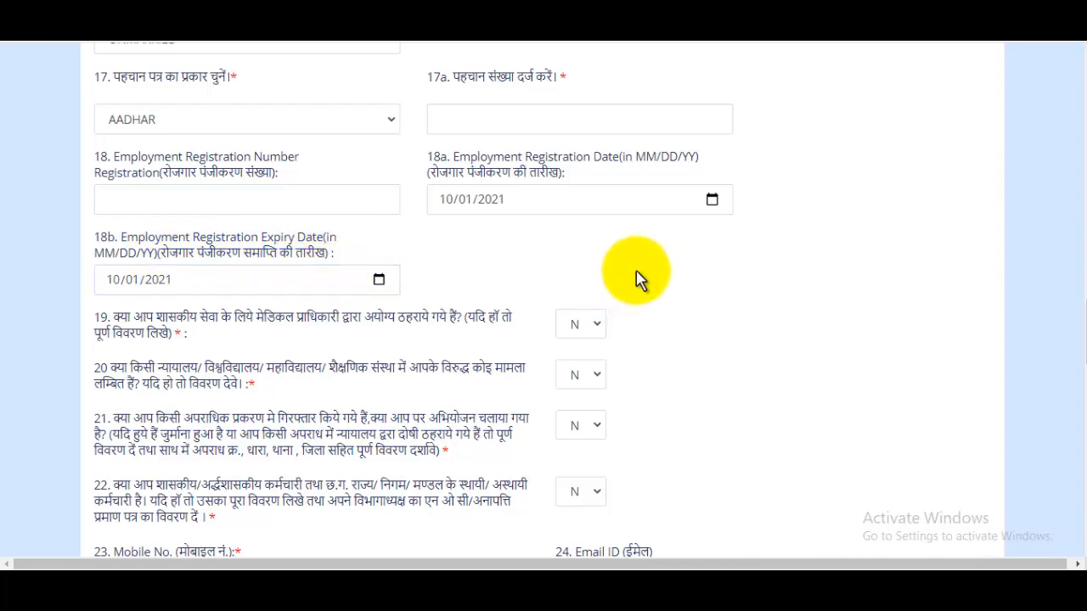
pyautogui.scroll(-1, 646, 280)
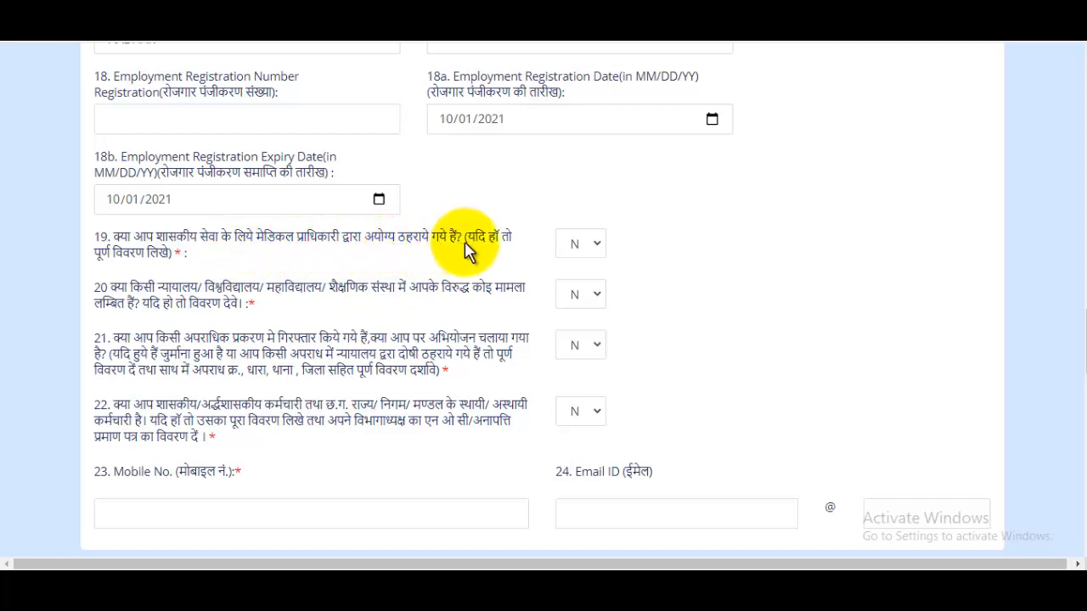
# Step: Answer N to question 19 on medical unfitness and leave questions 20 to 22 at N
pyautogui.click(582, 246)
pyautogui.click(585, 270)
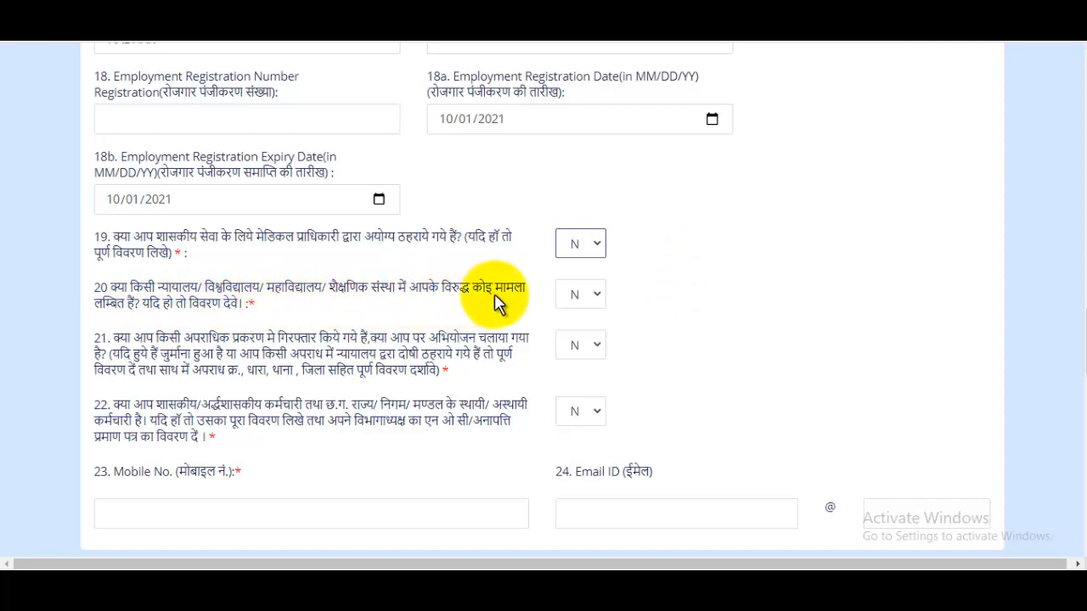
pyautogui.click(647, 296)
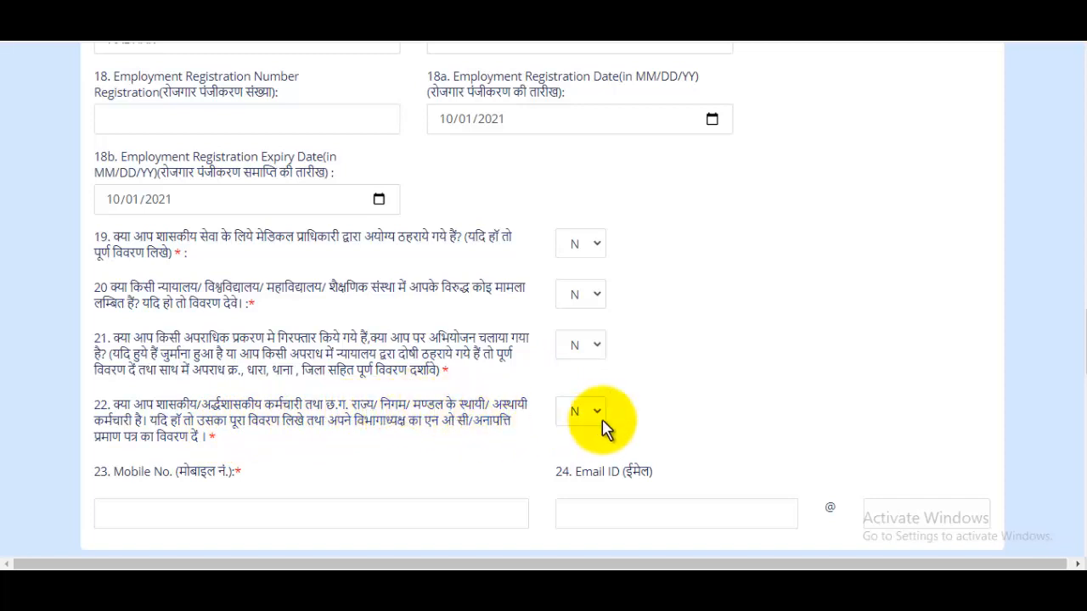
# Step: Fill in the applicant's e-mail address in question 24, with its domain in the separate field
pyautogui.scroll(-2, 703, 365)
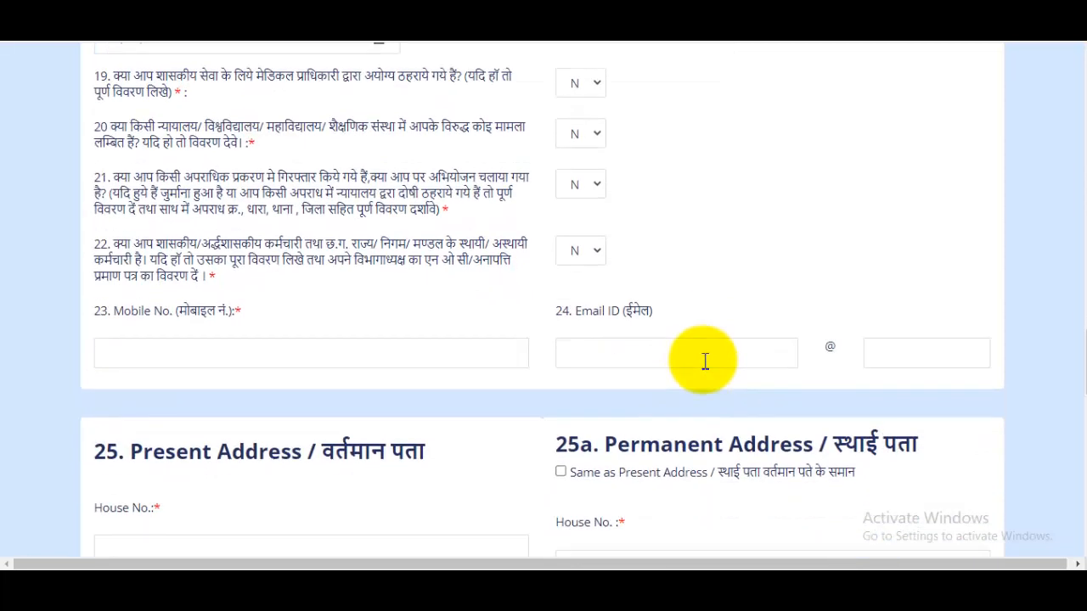
pyautogui.scroll(-1, 704, 361)
pyautogui.click(175, 272)
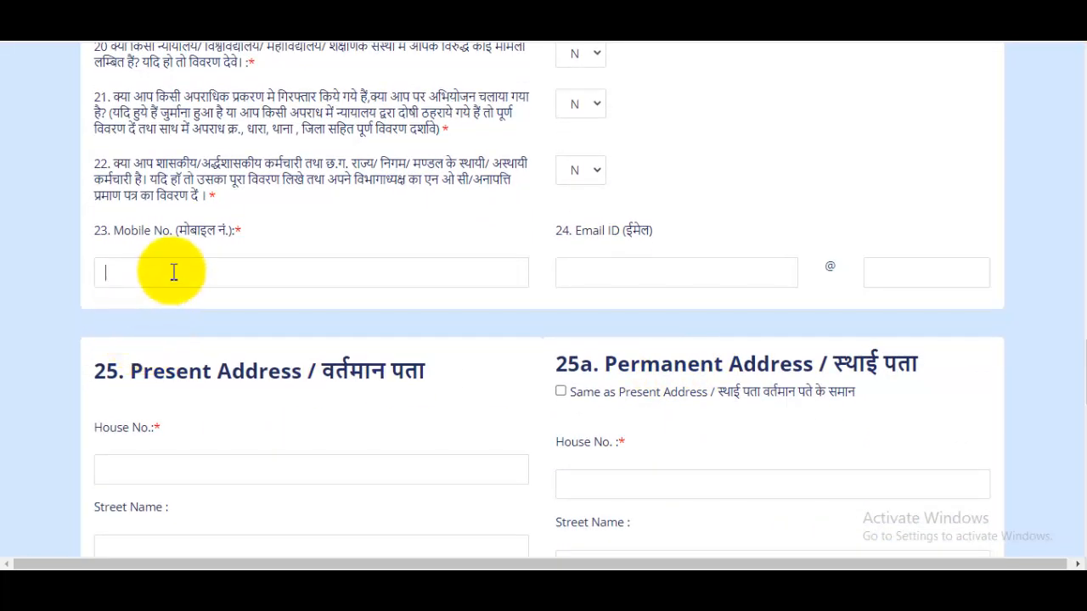
pyautogui.click(659, 273)
pyautogui.write('AIL.COM')
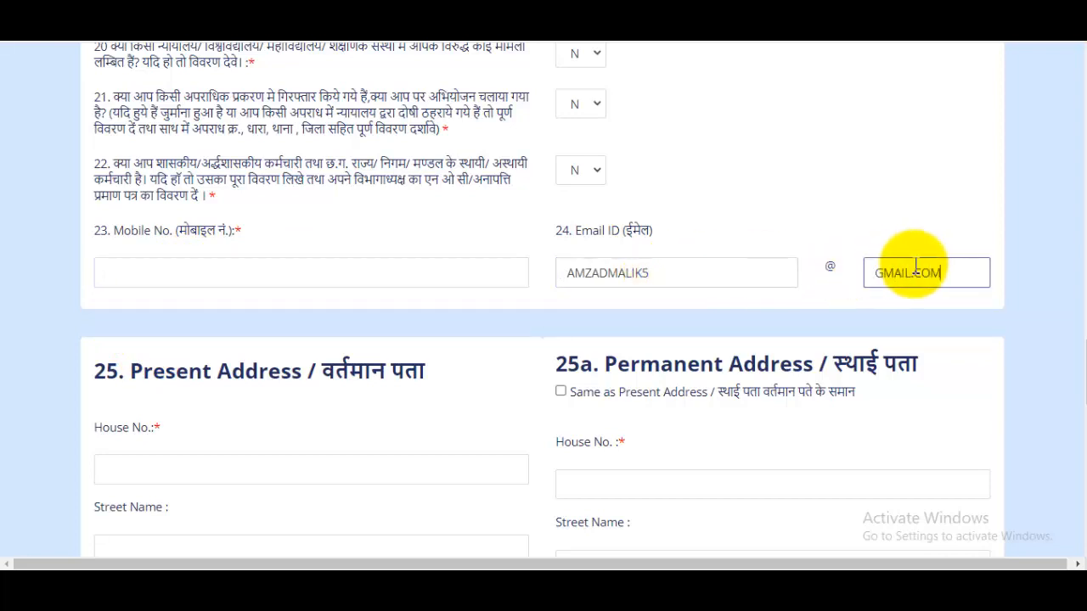
# Step: Enter the applicant's house number, street name and village in the present address of section 25
pyautogui.scroll(-2, 898, 237)
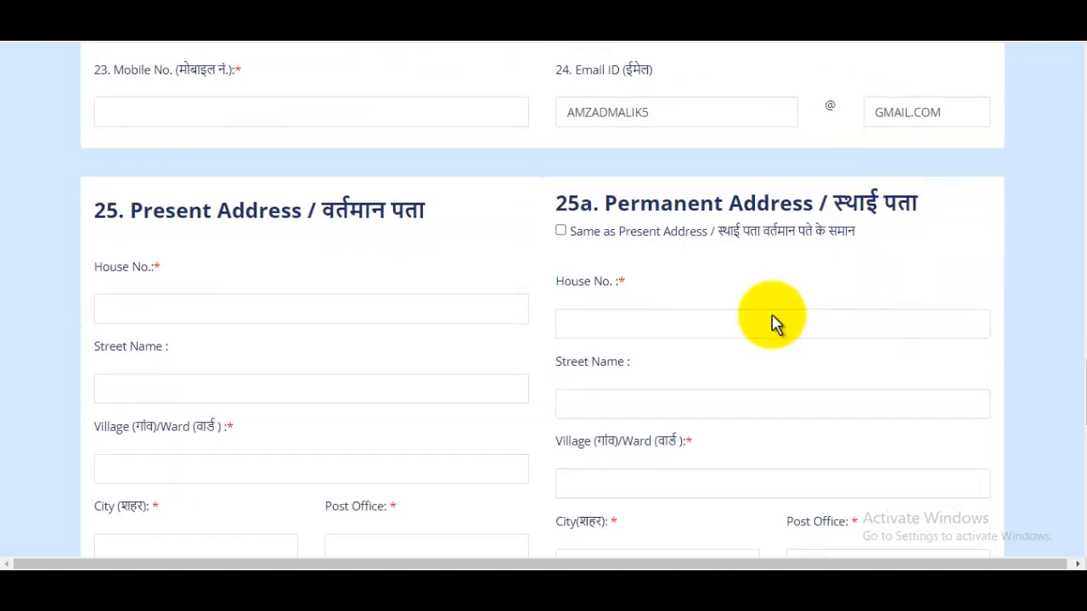
pyautogui.scroll(1, 861, 287)
pyautogui.click(277, 386)
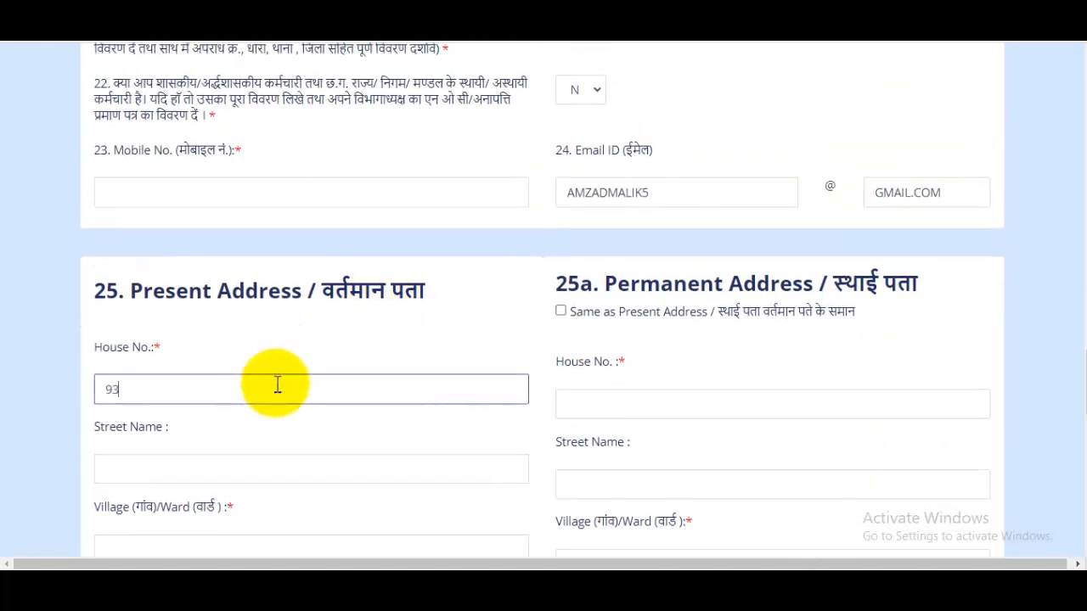
pyautogui.scroll(-1, 340, 388)
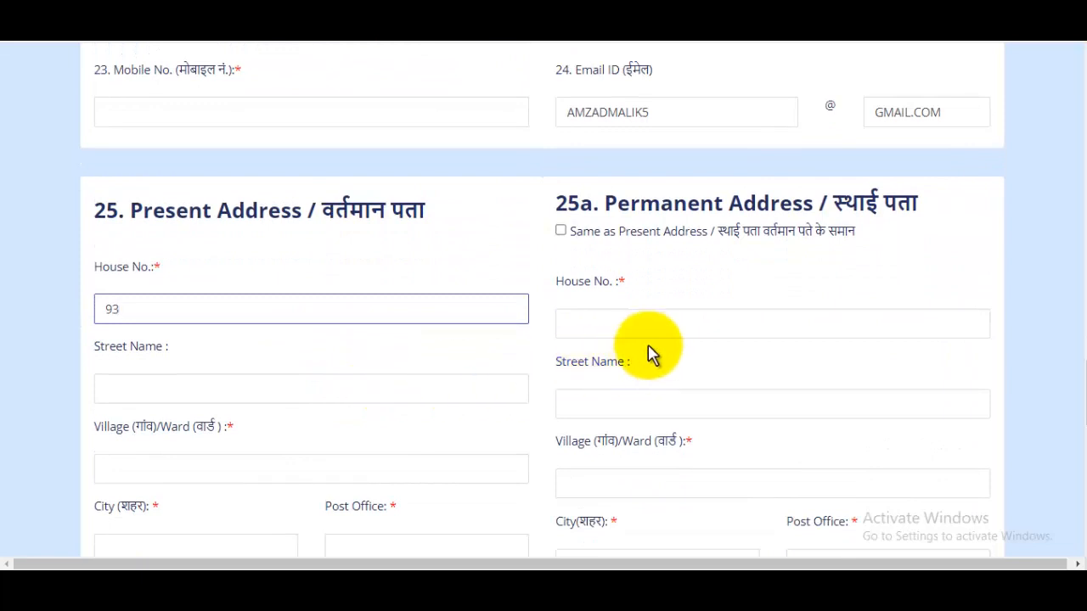
pyautogui.click(220, 384)
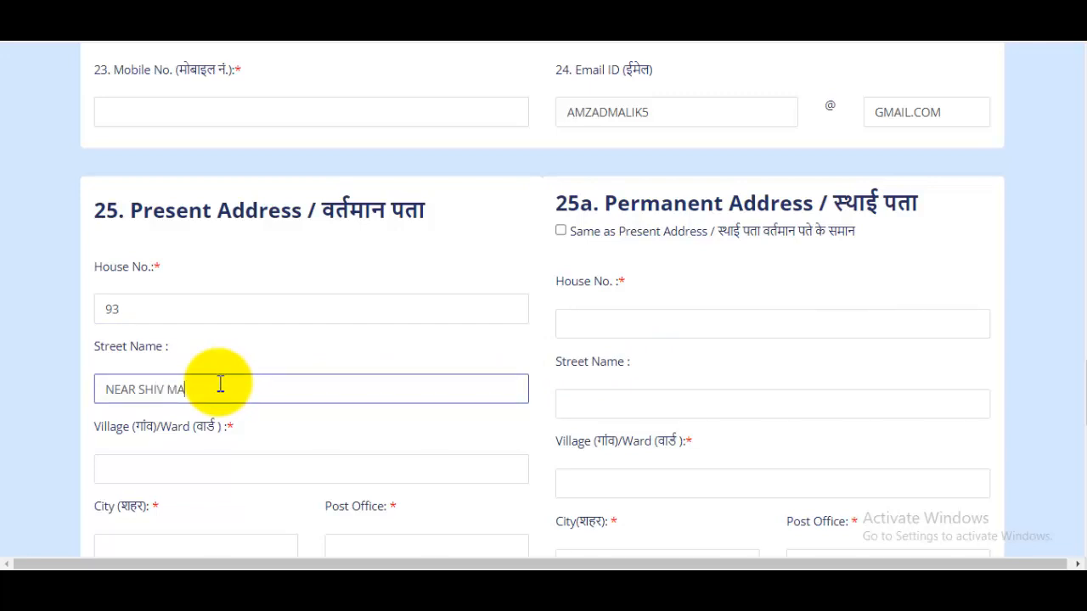
pyautogui.click(198, 468)
pyautogui.write('SAWANT KHEDI')
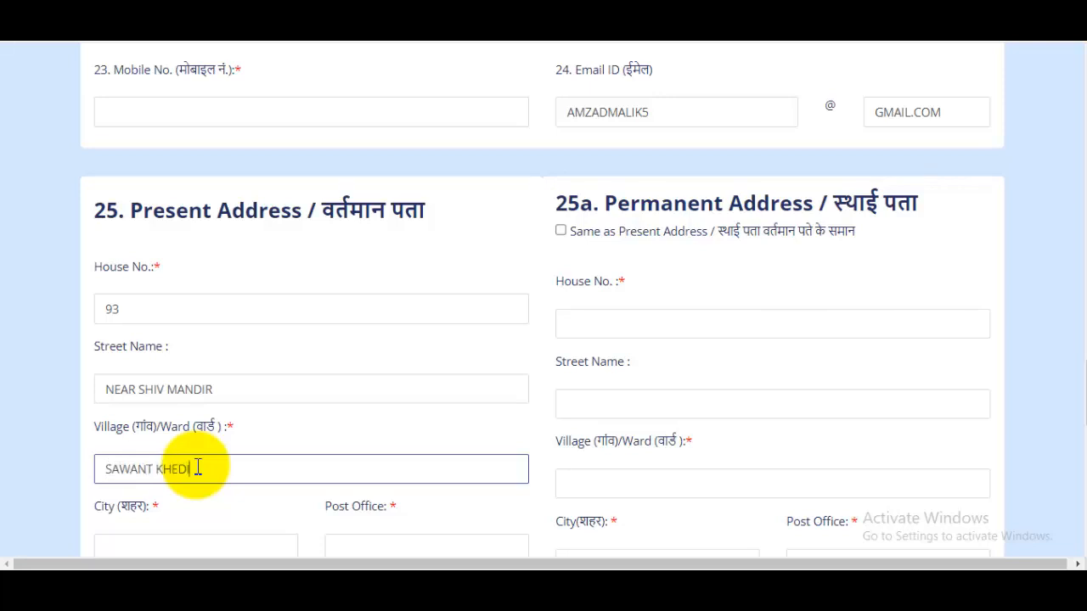
# Step: Fill in the city and post office of the present address
pyautogui.scroll(-2, 195, 459)
pyautogui.click(181, 387)
pyautogui.write('SAHARANPUR')
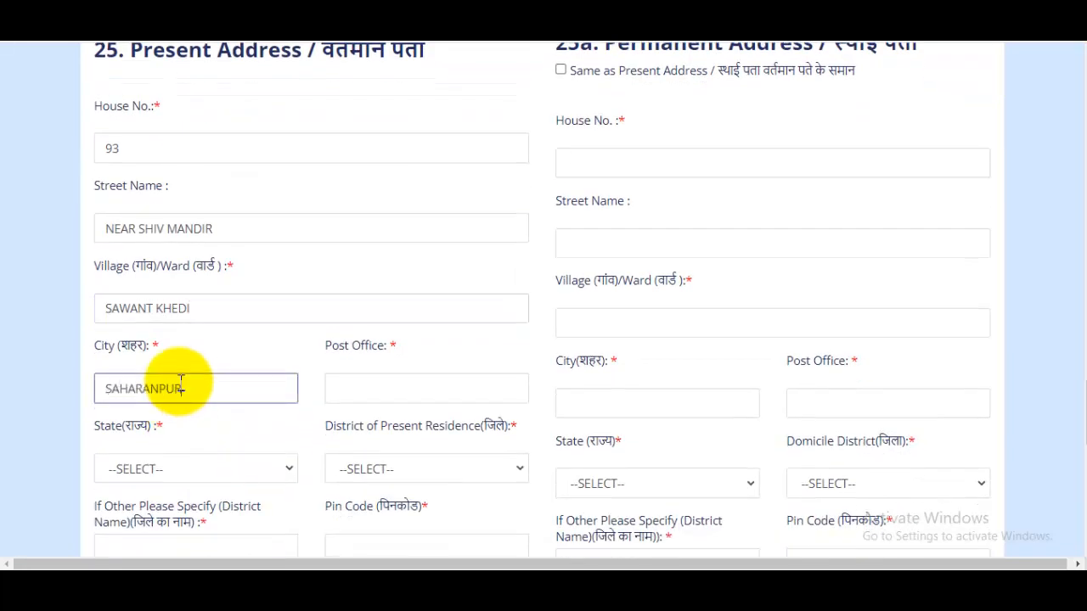
pyautogui.click(393, 388)
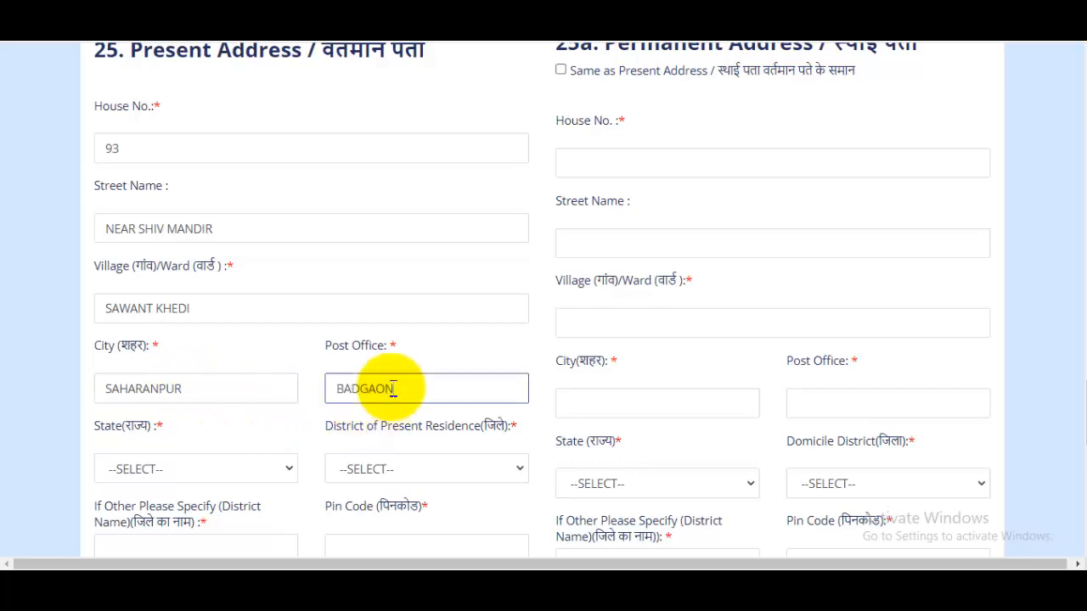
# Step: Choose UTTAR PRADESH as the state and OTHER as the district of present residence
pyautogui.click(191, 470)
pyautogui.scroll(-1, 291, 204)
pyautogui.moveTo(291, 204); pyautogui.dragTo(286, 417)
pyautogui.click(230, 417)
pyautogui.scroll(-2, 399, 356)
pyautogui.click(422, 308)
pyautogui.click(385, 319)
pyautogui.click(382, 314)
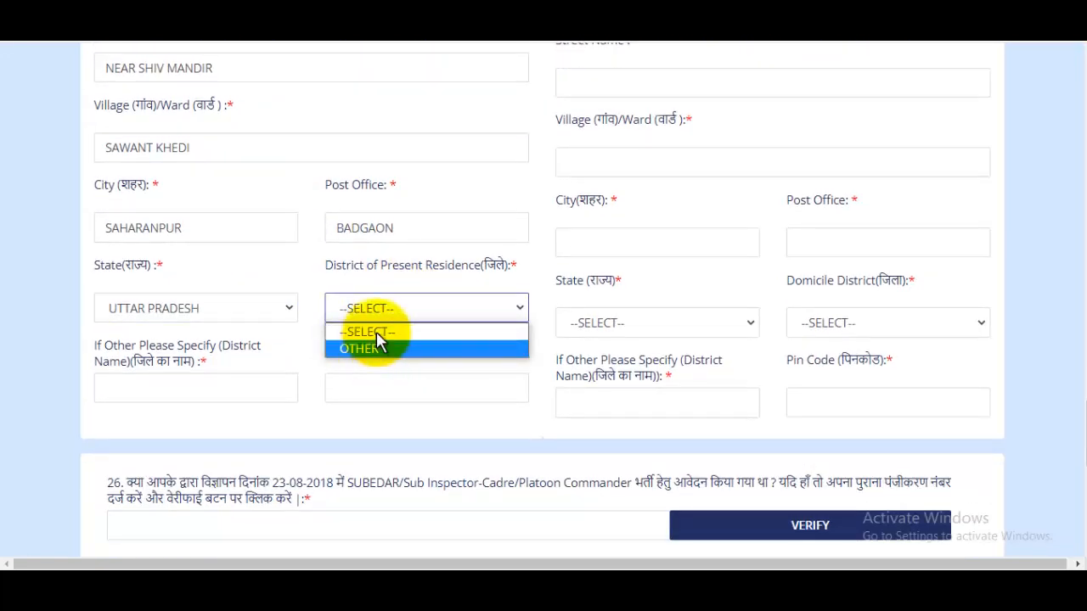
pyautogui.click(377, 316)
pyautogui.click(377, 314)
pyautogui.click(371, 347)
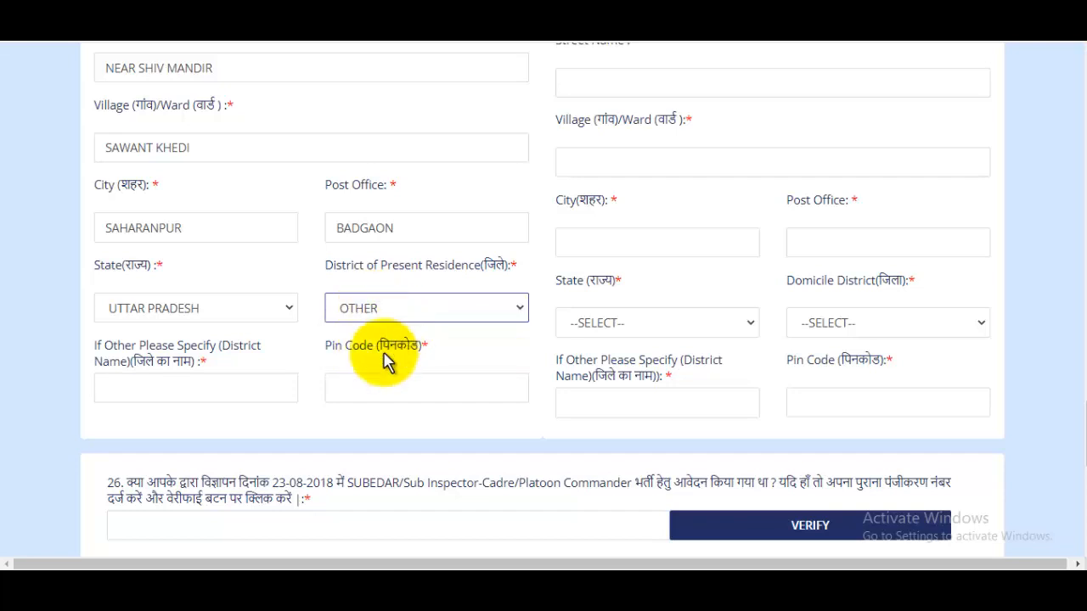
# Step: Specify the other district's name and enter the postal code of the present address
pyautogui.click(208, 387)
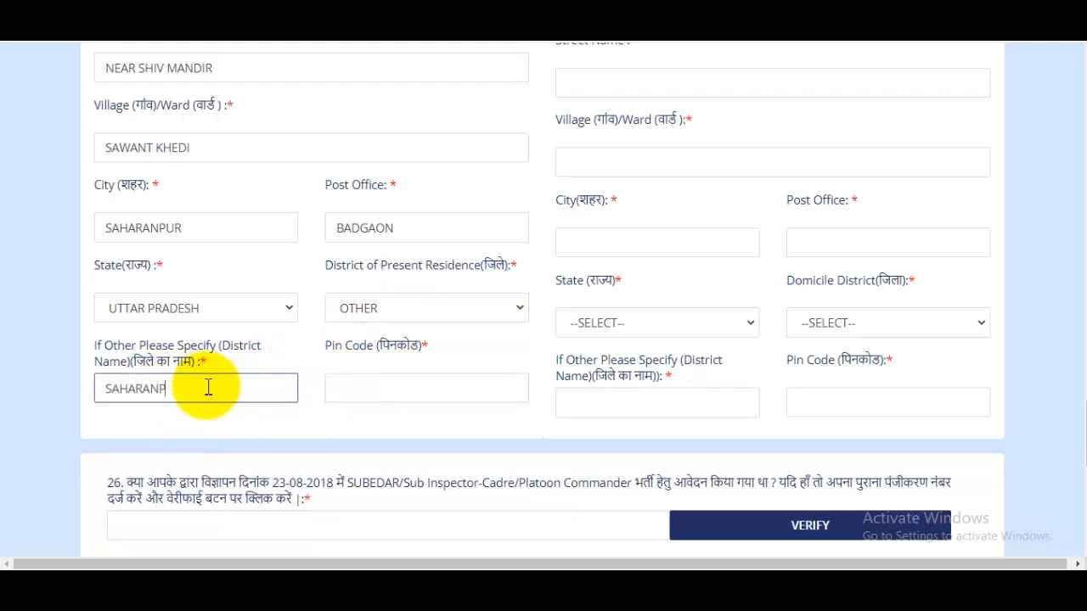
pyautogui.click(392, 401)
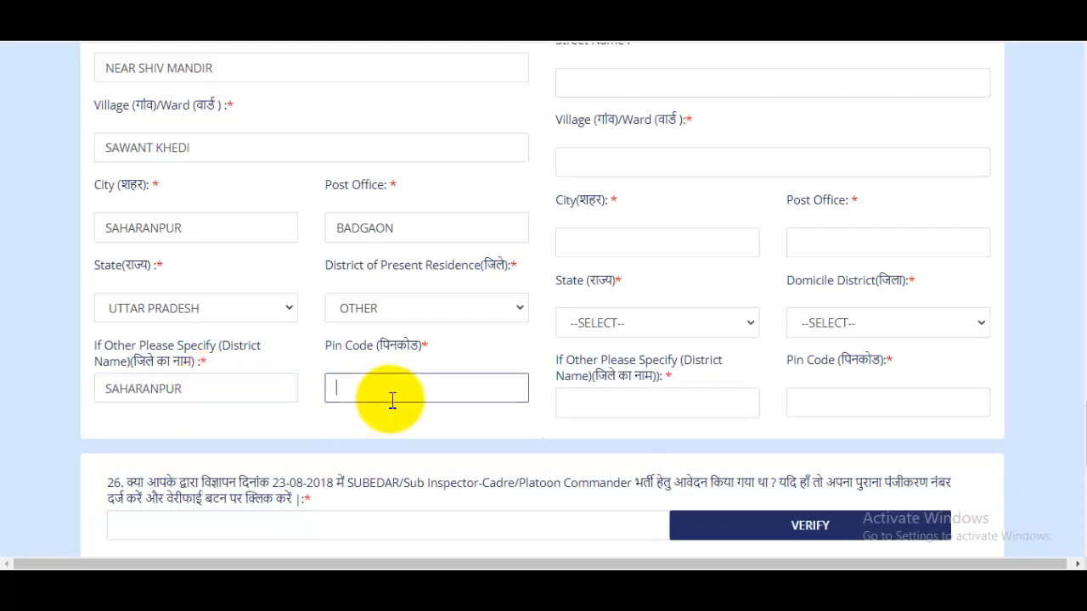
pyautogui.write('247001')
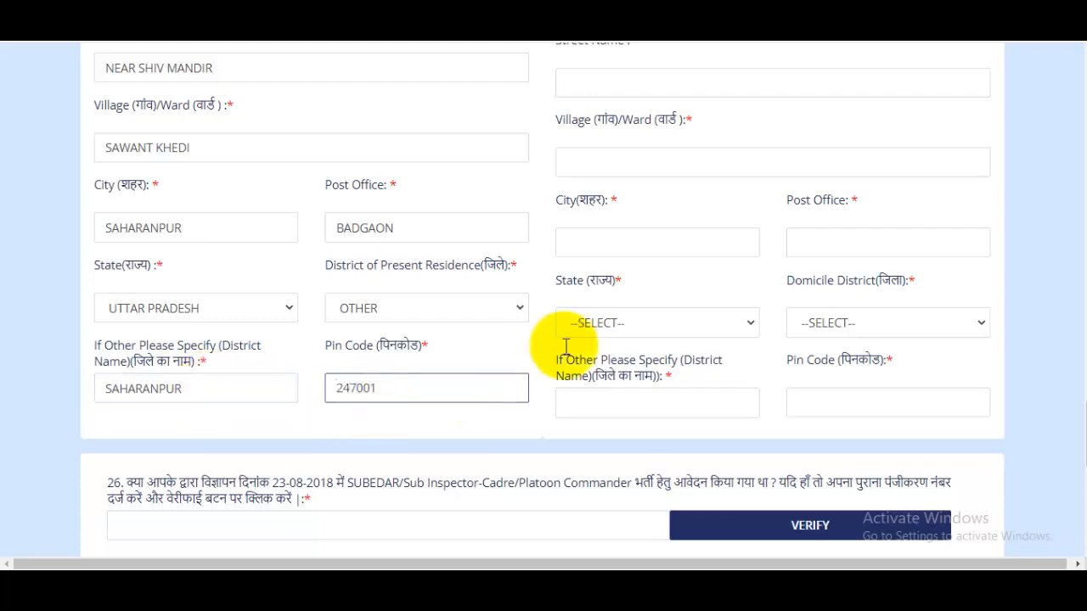
# Step: Mark the permanent address in section 25a as the same as the present address
pyautogui.scroll(10, 555, 339)
pyautogui.scroll(-3, 800, 496)
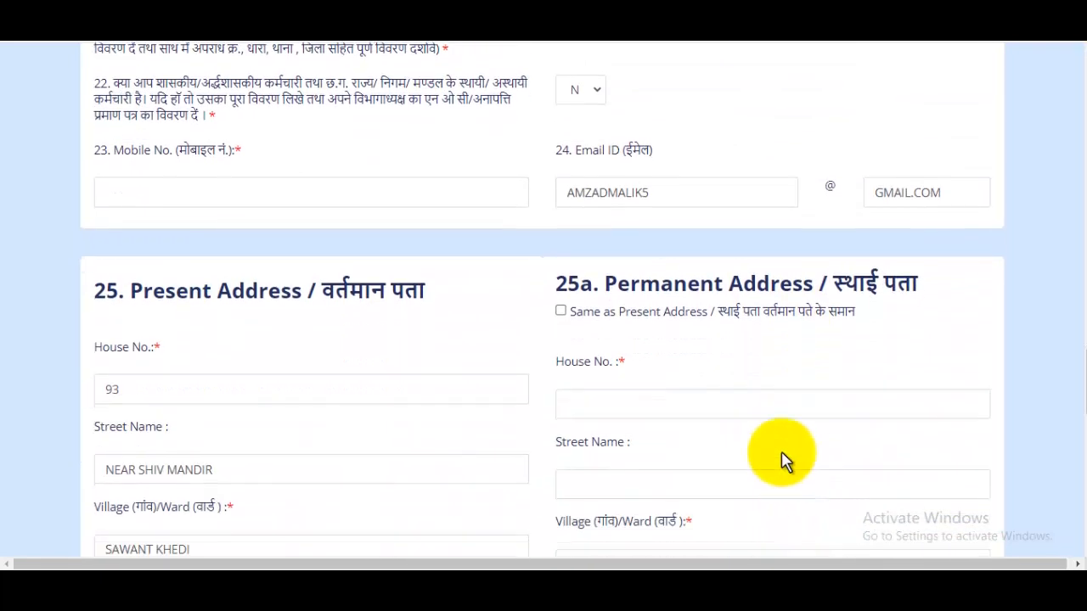
pyautogui.click(562, 311)
# Step: Leave the previous registration number in question 26 blank and agree to the declaration in section 27
pyautogui.scroll(-5, 1077, 441)
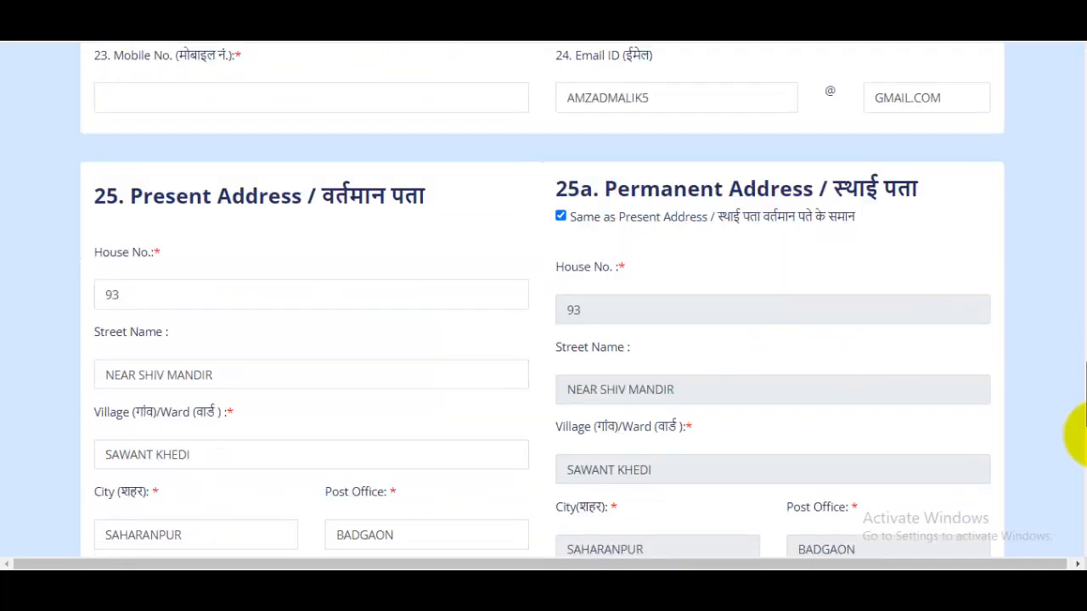
pyautogui.scroll(-2, 1071, 459)
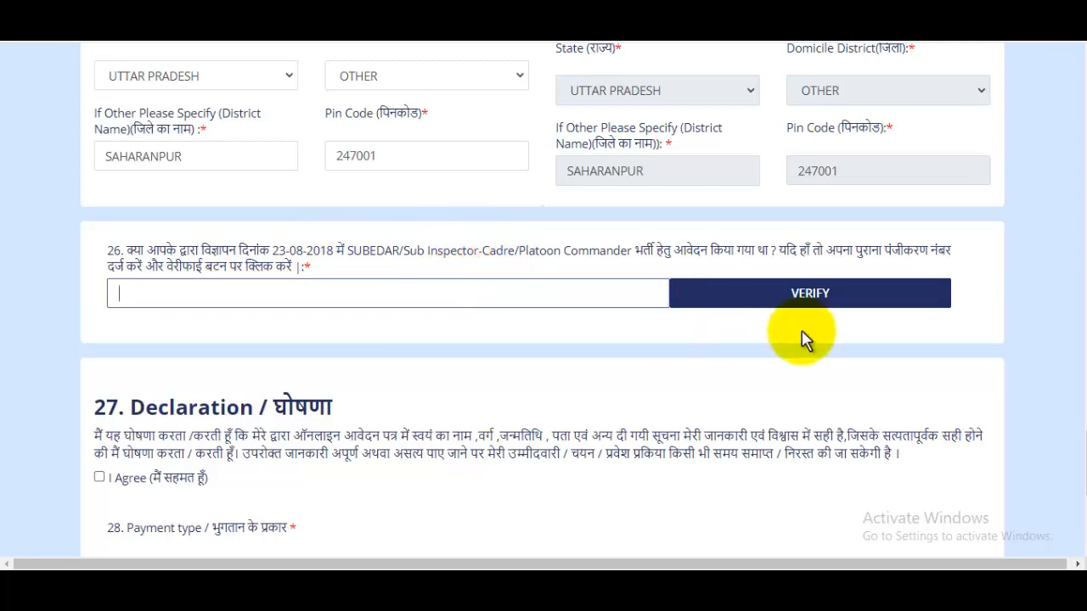
pyautogui.moveTo(1082, 448); pyautogui.dragTo(1081, 475)
pyautogui.scroll(-3, 544, 339)
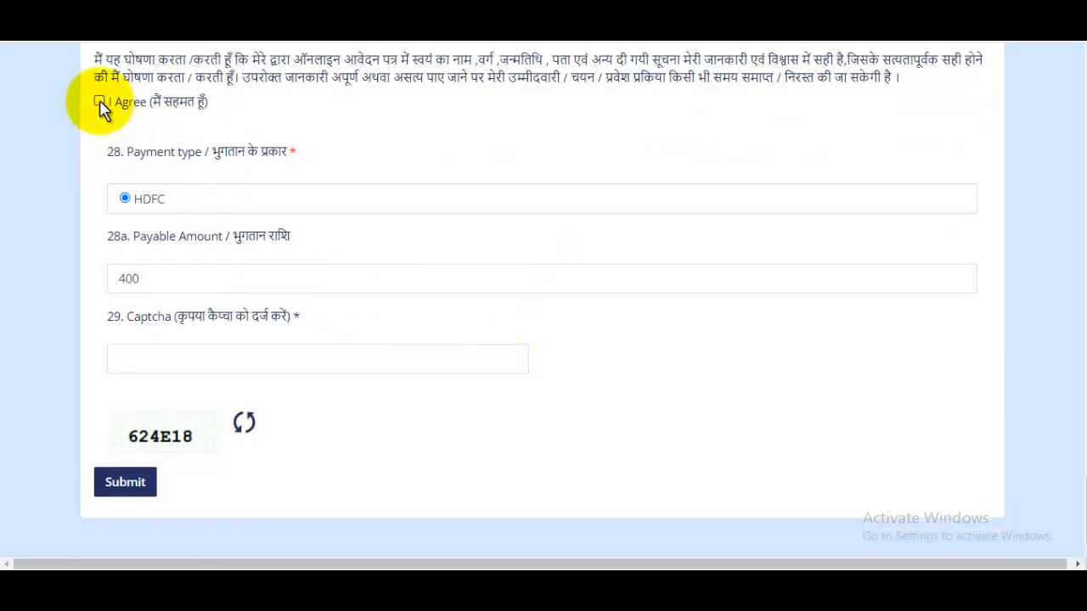
pyautogui.click(100, 102)
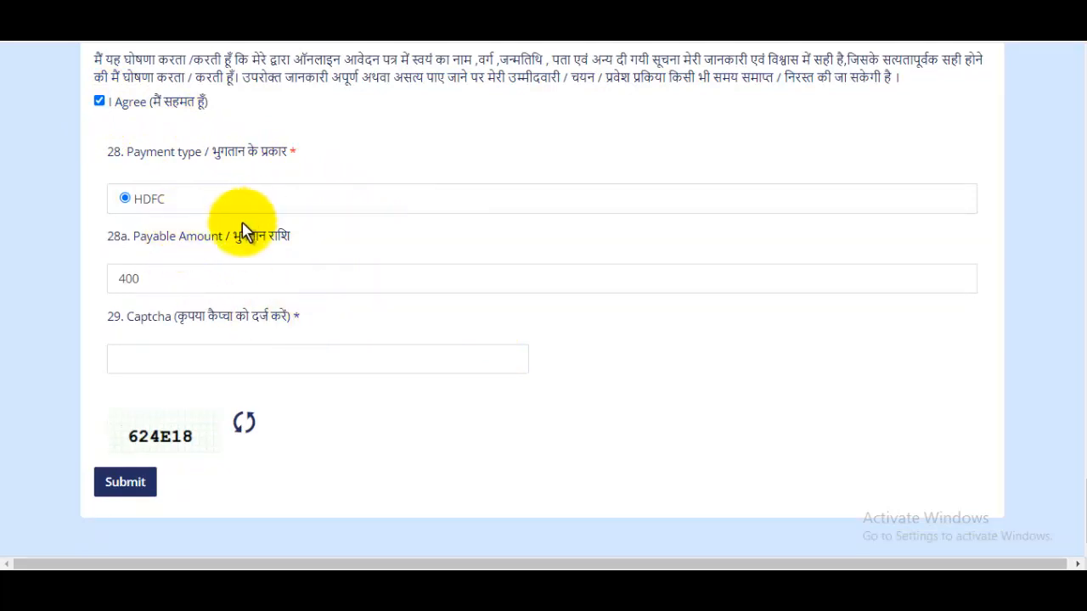
# Step: Go to the captcha field in question 29 and submit the application form
pyautogui.click(184, 359)
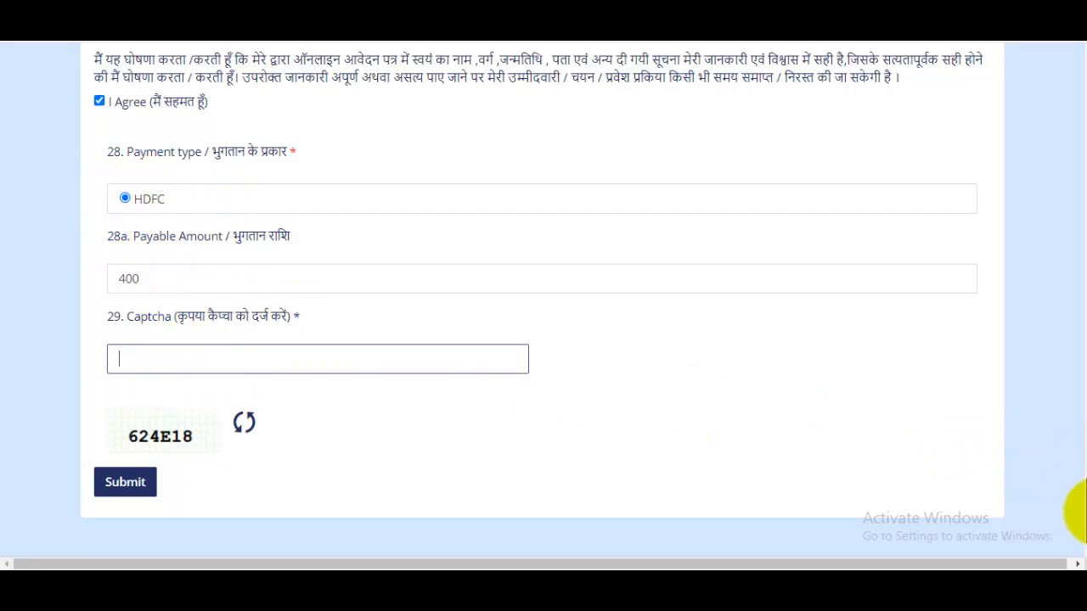
pyautogui.moveTo(1083, 481); pyautogui.dragTo(1068, 553)
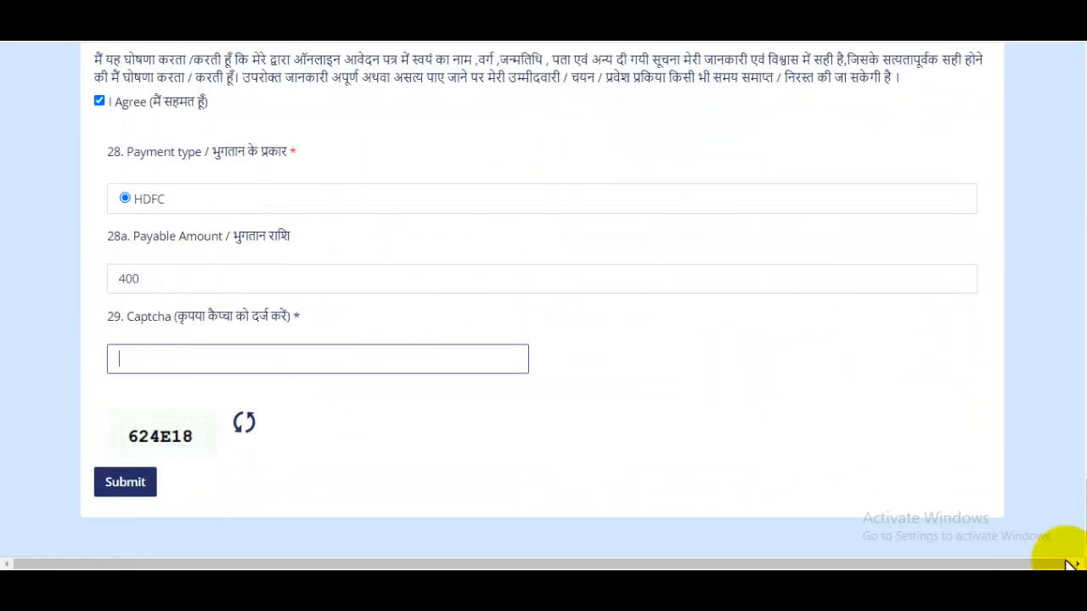
pyautogui.click(127, 483)
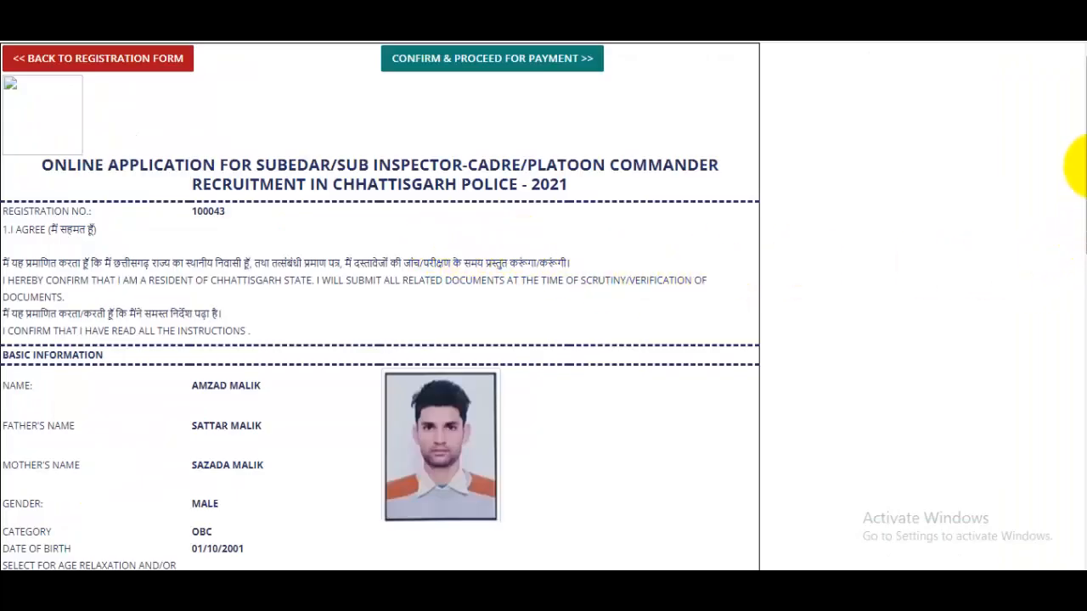
# Step: Review the application preview down to the payment details, and confirm it to proceed to payment
pyautogui.moveTo(1075, 165); pyautogui.dragTo(1078, 499)
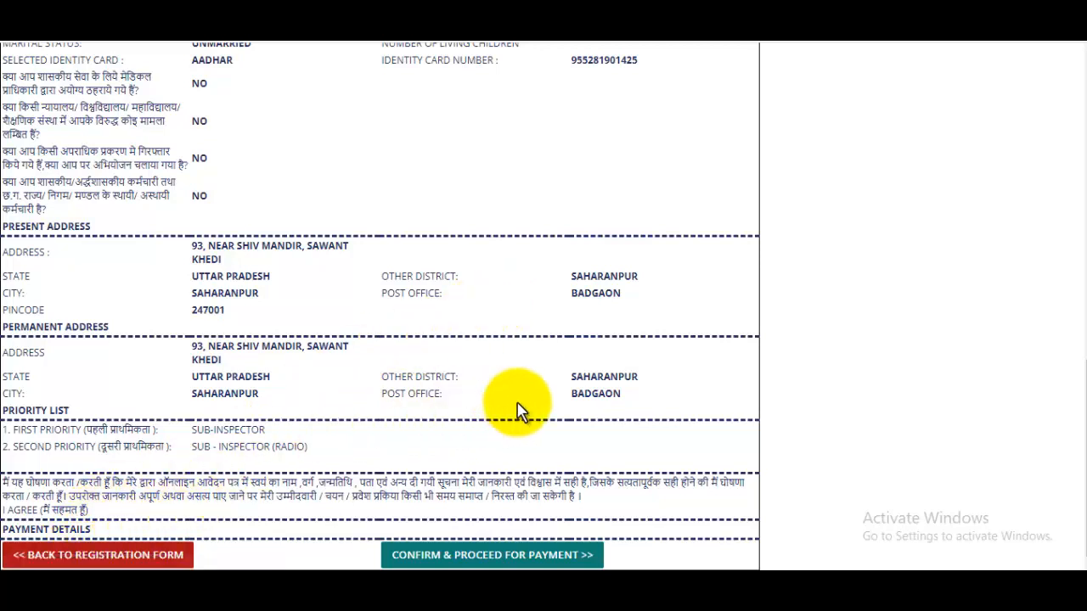
pyautogui.click(503, 560)
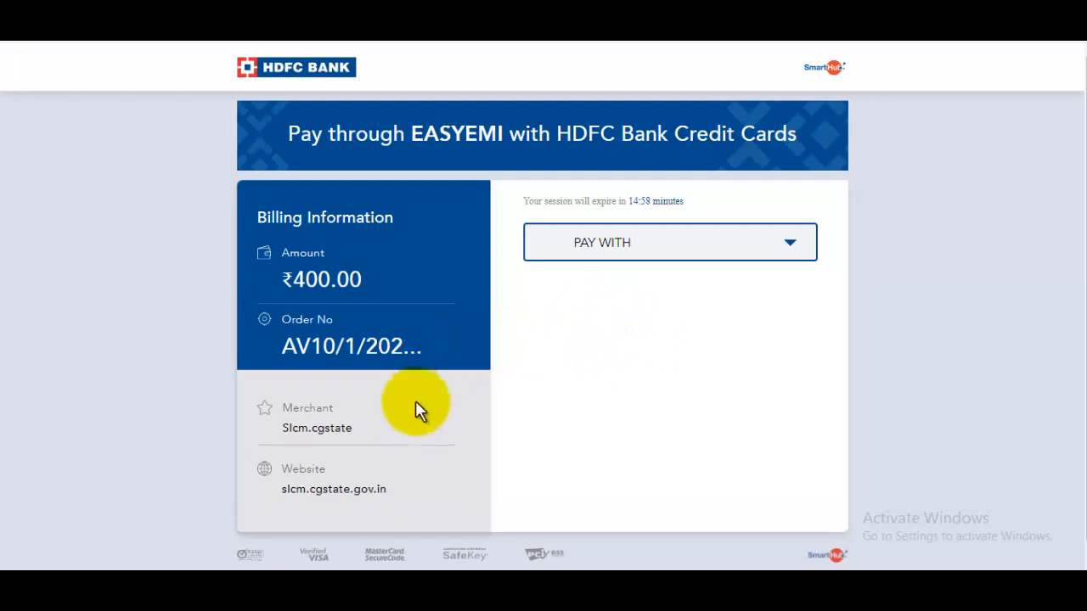
# Step: Choose HDFC BANK DEBIT CARD as the payment method and view the card details form
pyautogui.click(745, 248)
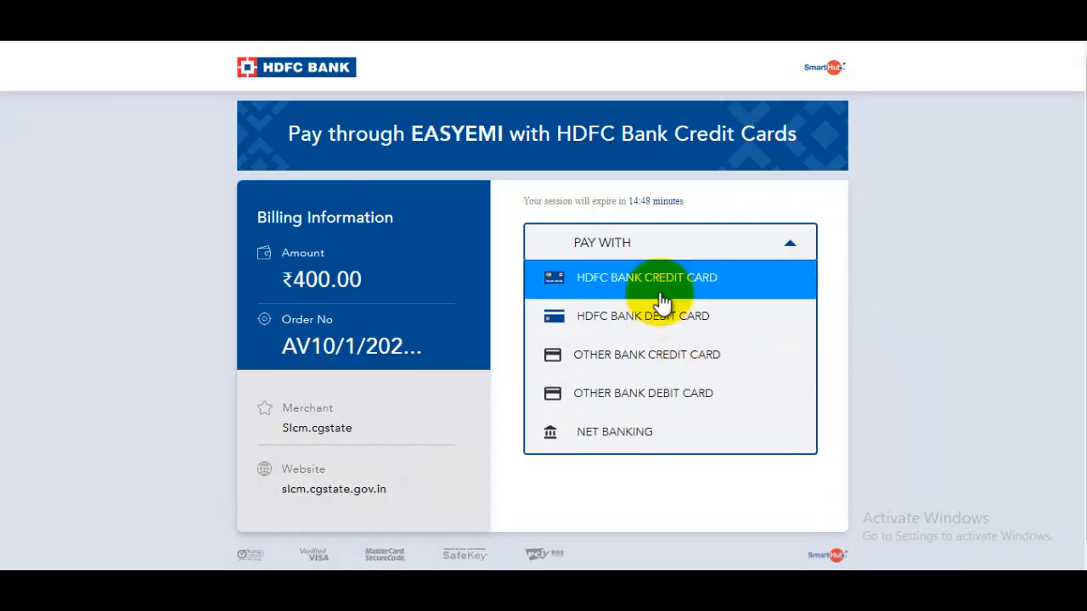
pyautogui.click(682, 321)
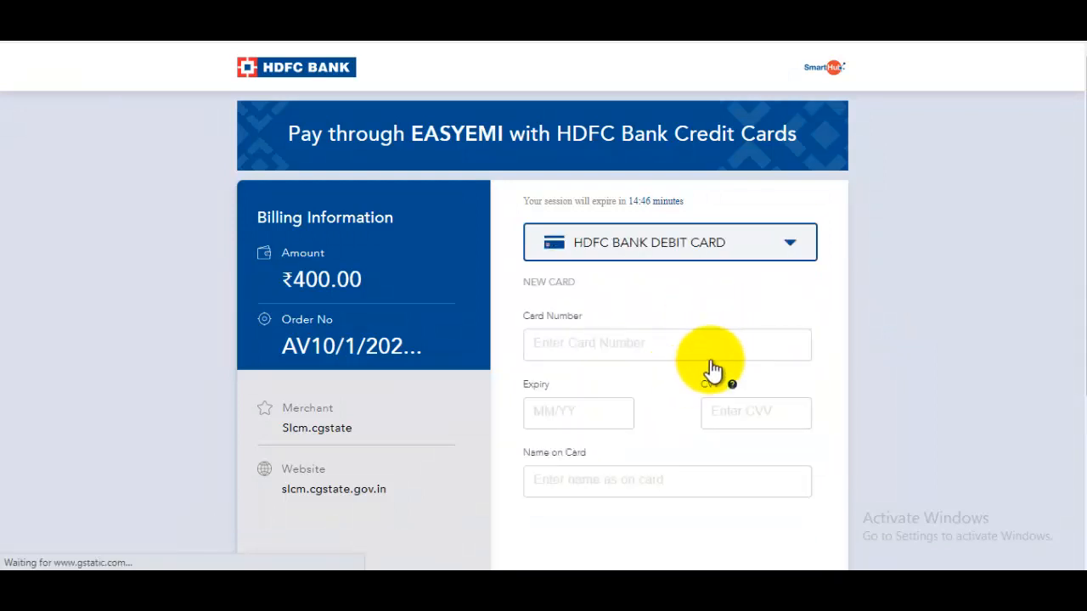
pyautogui.scroll(-1, 709, 365)
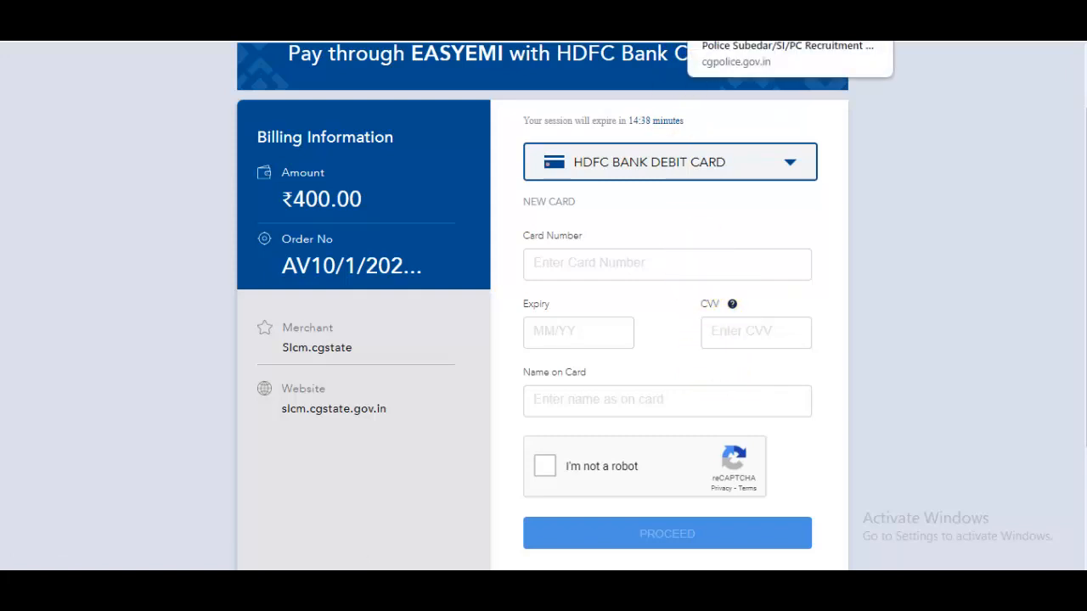
# Step: Switch to the Chhattisgarh Police recruitment notice page and view the Gyandev Host YouTube channel page
pyautogui.click(719, 17)
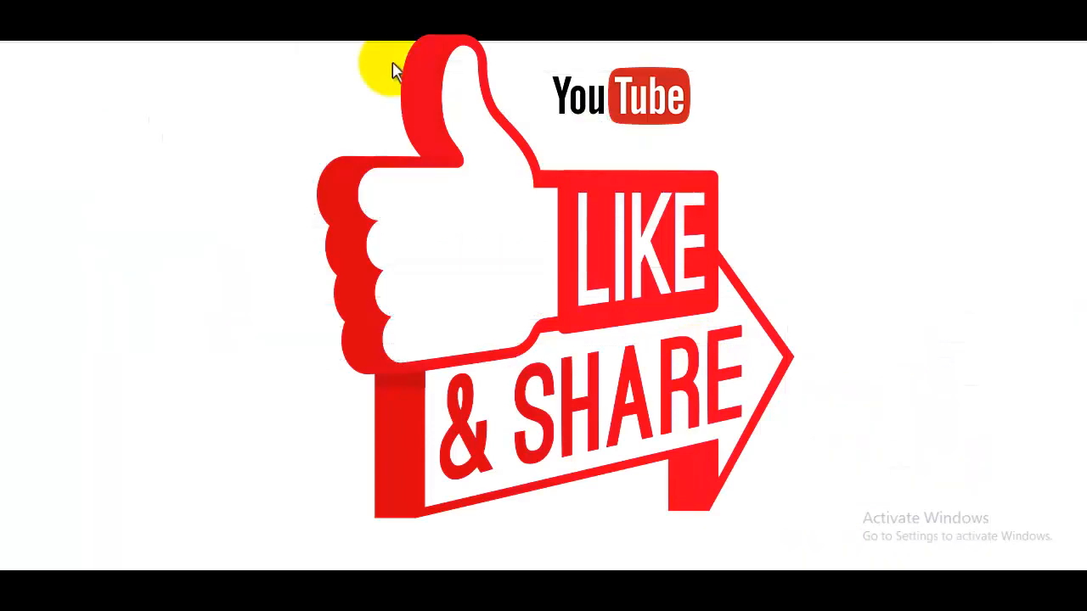
pyautogui.moveTo(305, 270); pyautogui.dragTo(424, 280)
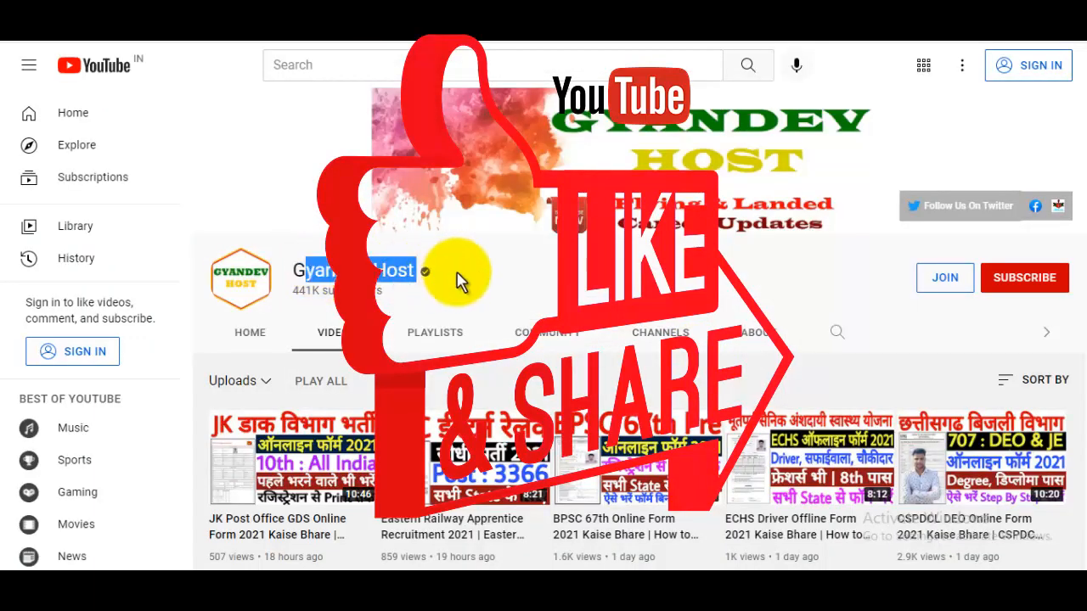
pyautogui.click(495, 280)
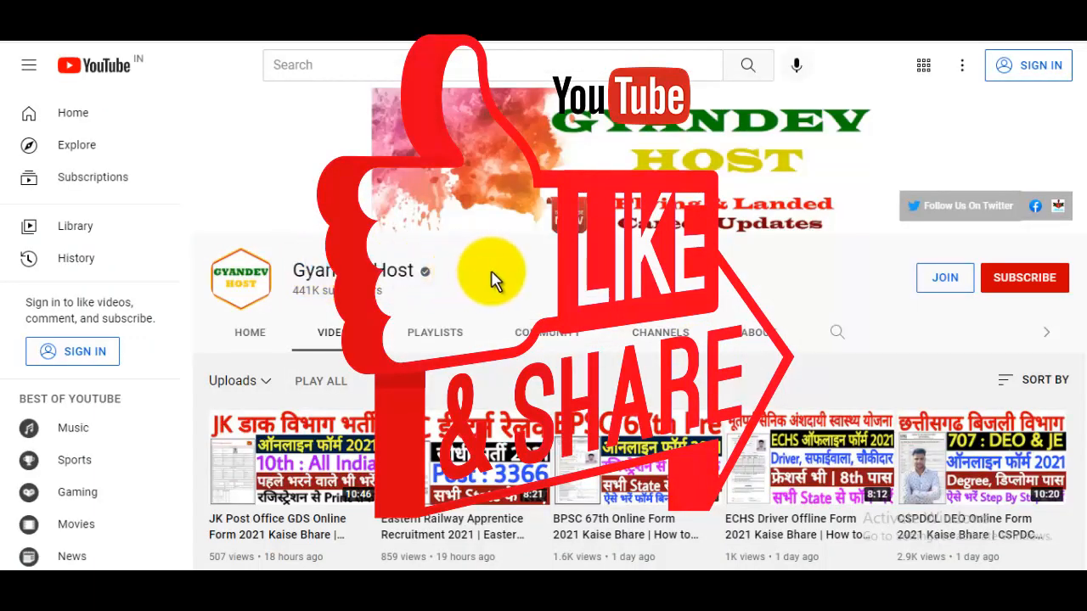